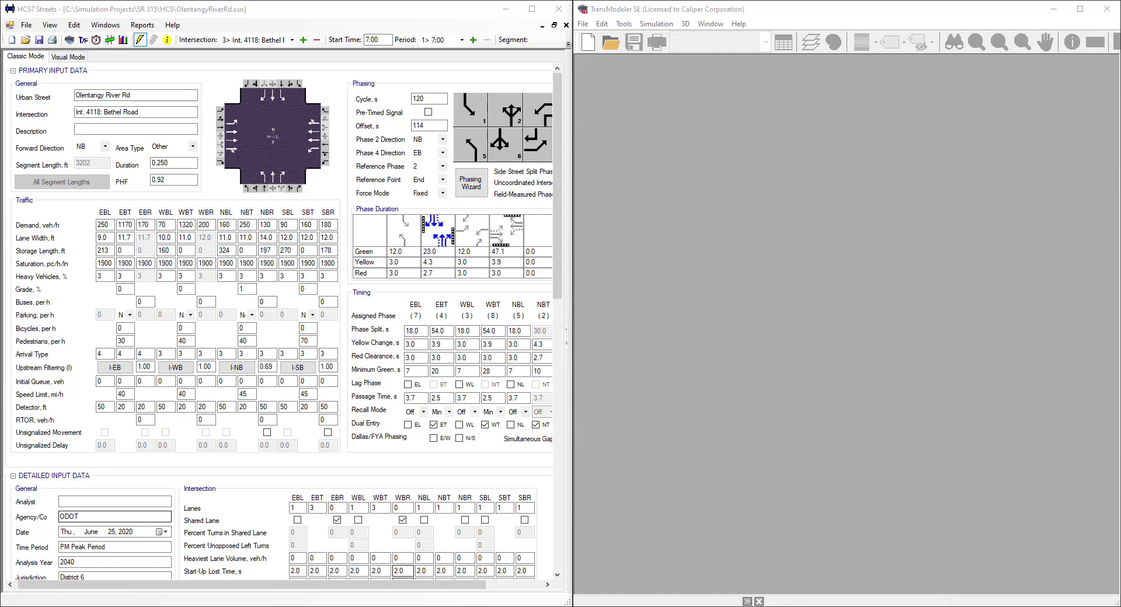
- Remove the curve on the segment between intersections 2 and 3, add new curvature following the aerial road alignment, and save the file
{"action": "scroll", "coordinate": [65, 88], "scroll_direction": "down", "scroll_amount": 6}
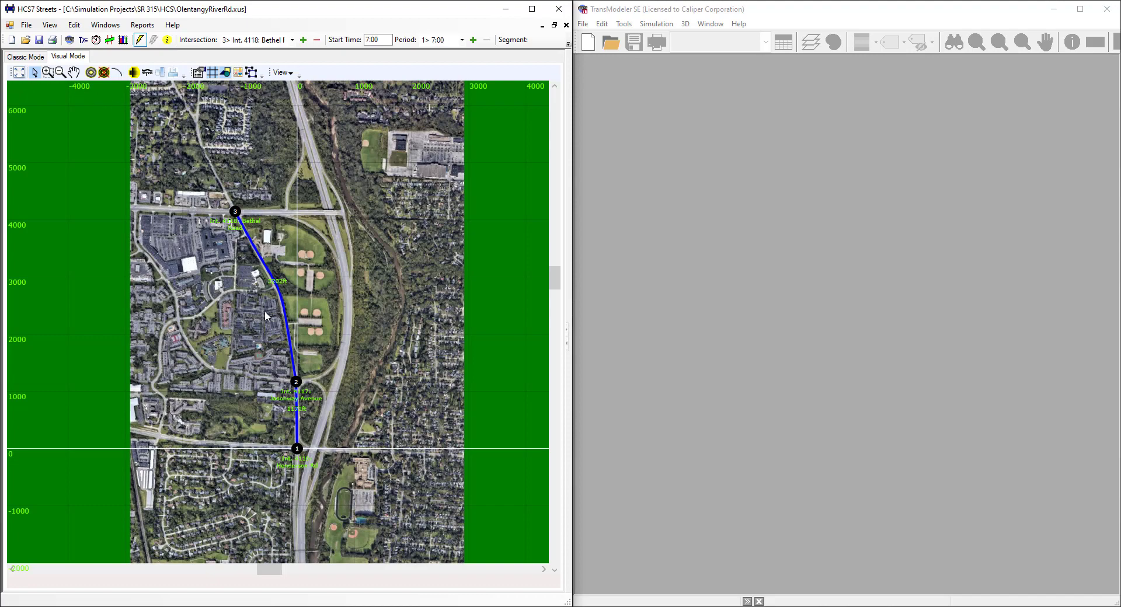
{"action": "scroll", "coordinate": [251, 330], "scroll_direction": "up", "scroll_amount": 3}
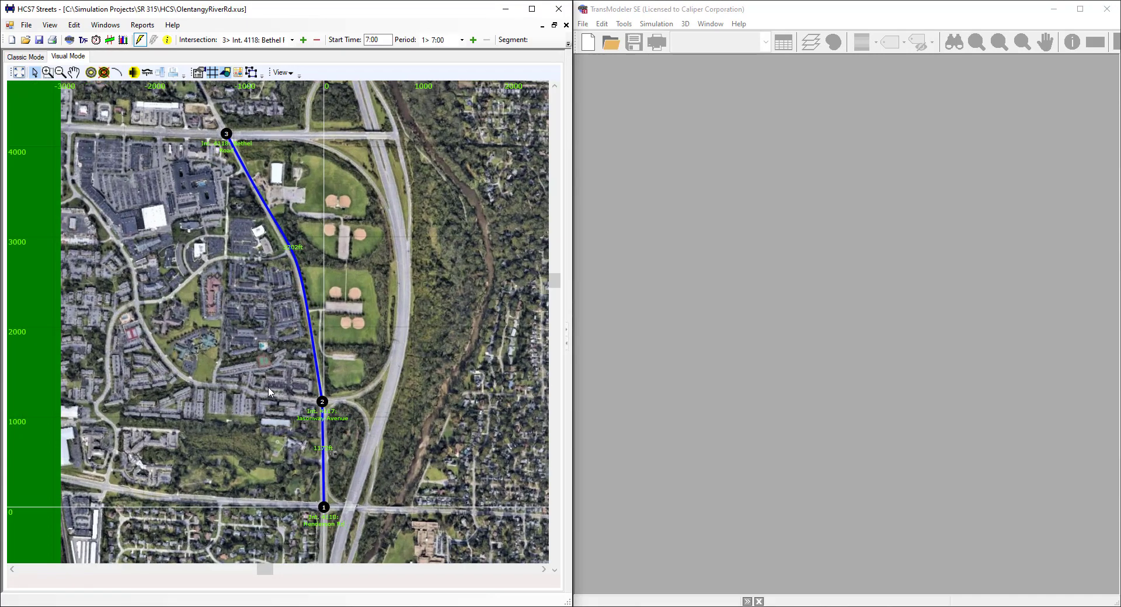
{"action": "scroll", "coordinate": [216, 440], "scroll_direction": "up", "scroll_amount": 1}
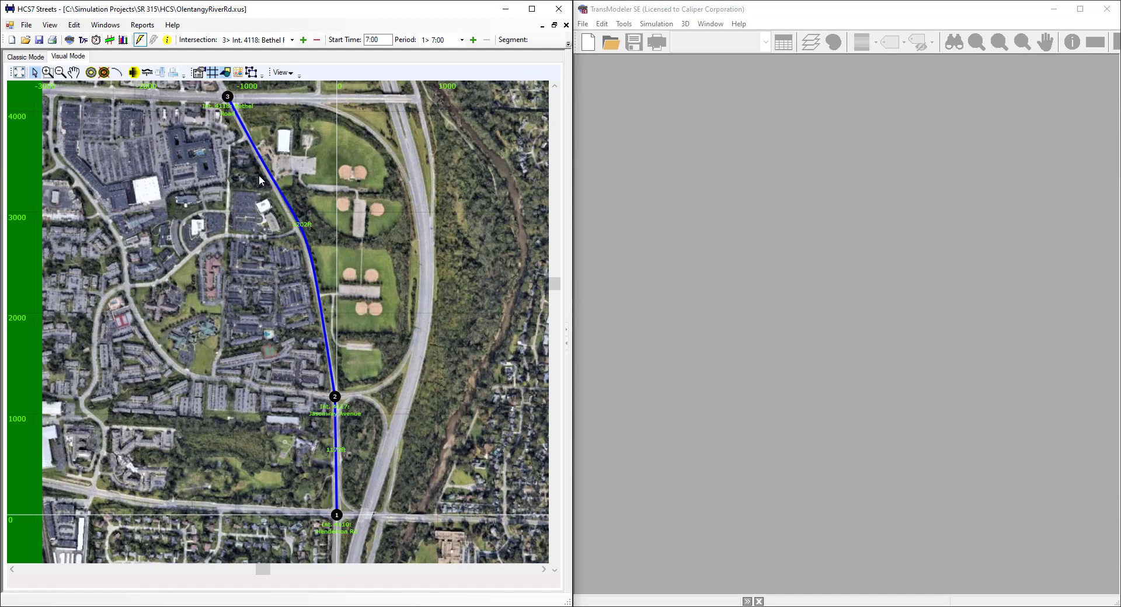
{"action": "right_click", "coordinate": [309, 244]}
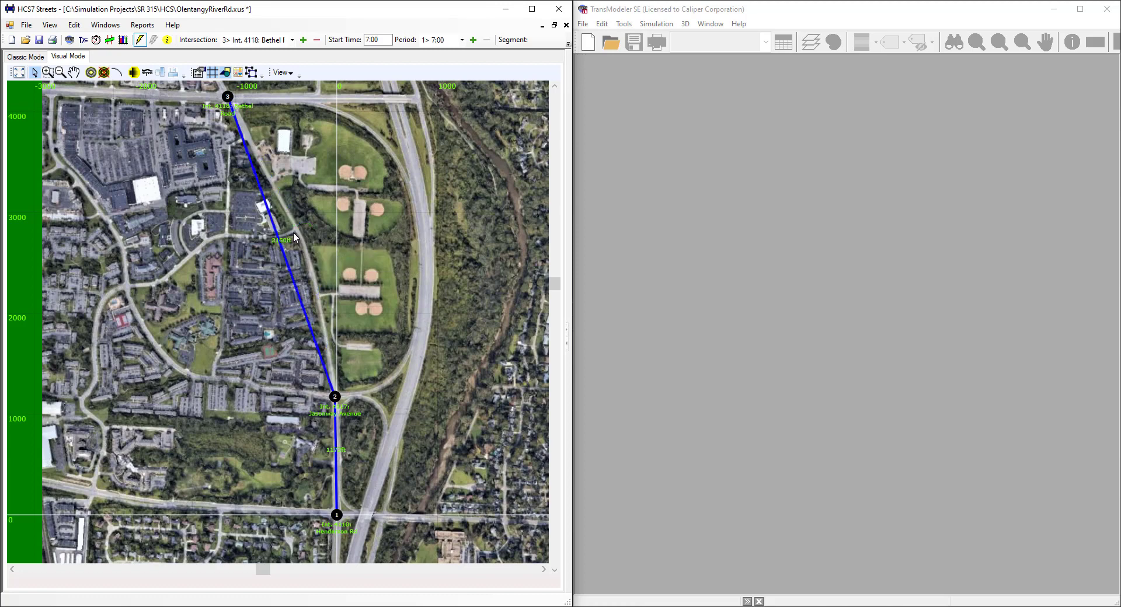
{"action": "right_click", "coordinate": [275, 236]}
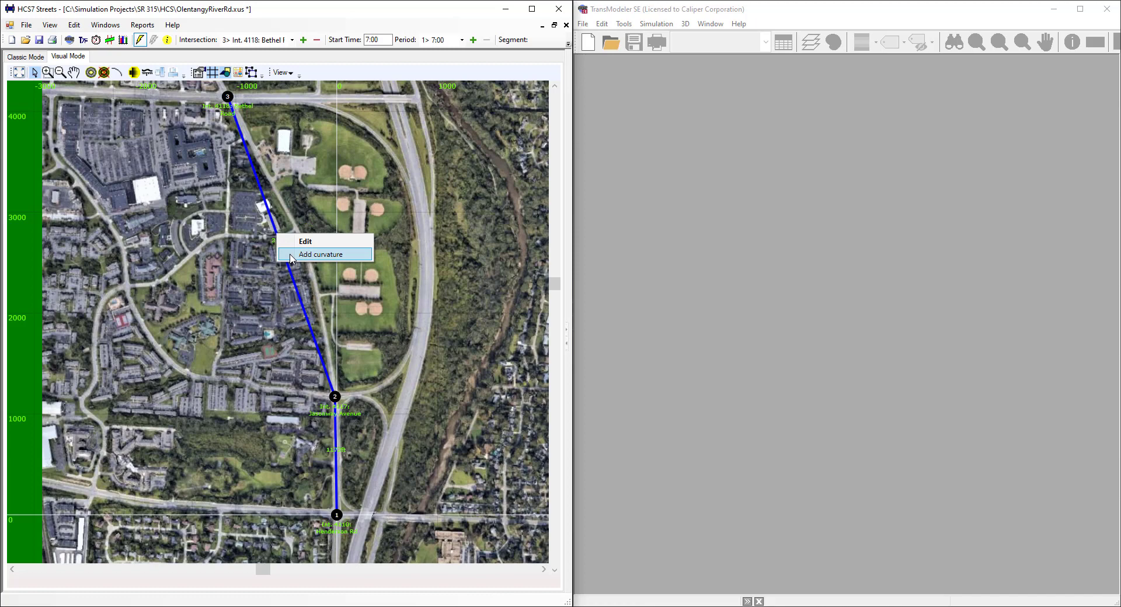
{"action": "left_click", "coordinate": [292, 255]}
{"action": "left_click_drag", "start_coordinate": [252, 178], "coordinate": [316, 258]}
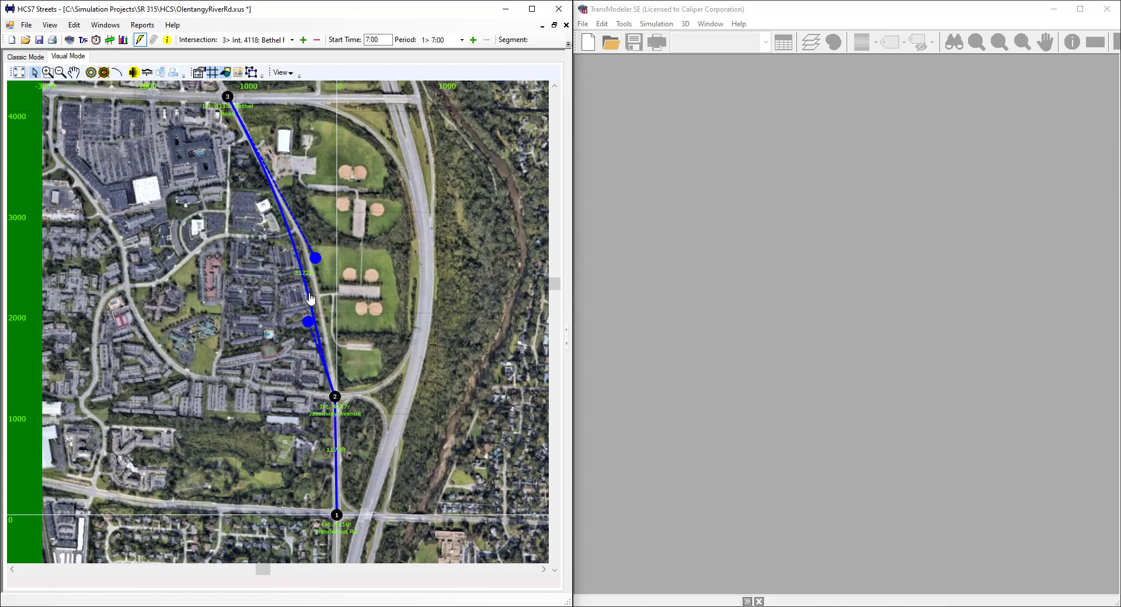
{"action": "left_click_drag", "start_coordinate": [308, 322], "coordinate": [315, 248]}
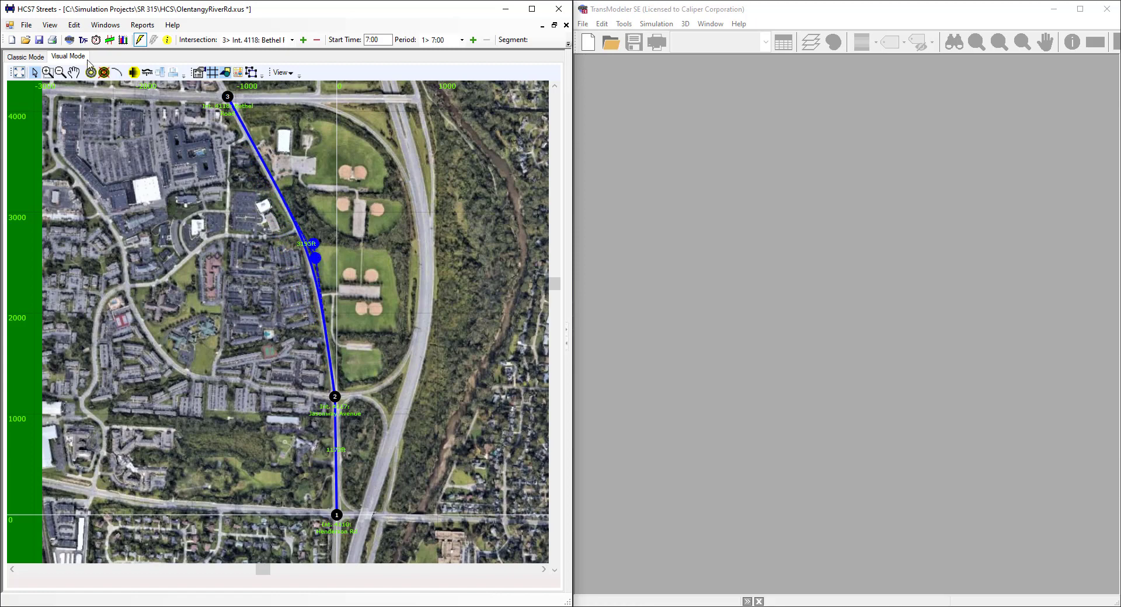
{"action": "left_click", "coordinate": [38, 41]}
- Close the empty TransModeler window, launch the View Animation command for the HCS Streets file in TransModeler, and maximize the simulation window
{"action": "left_click", "coordinate": [1109, 8]}
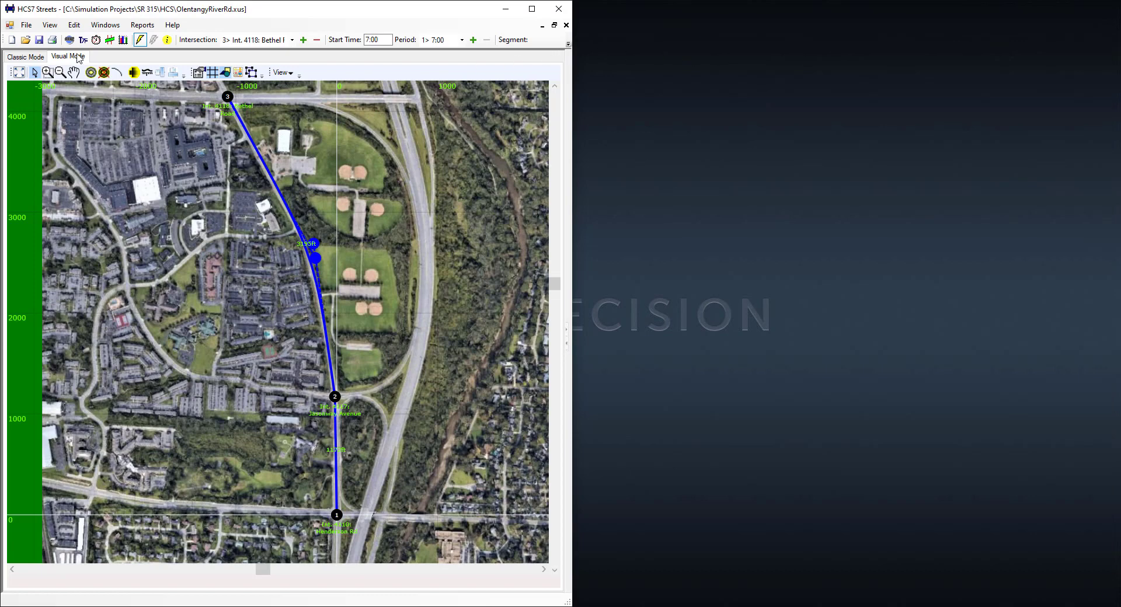
{"action": "left_click", "coordinate": [23, 26]}
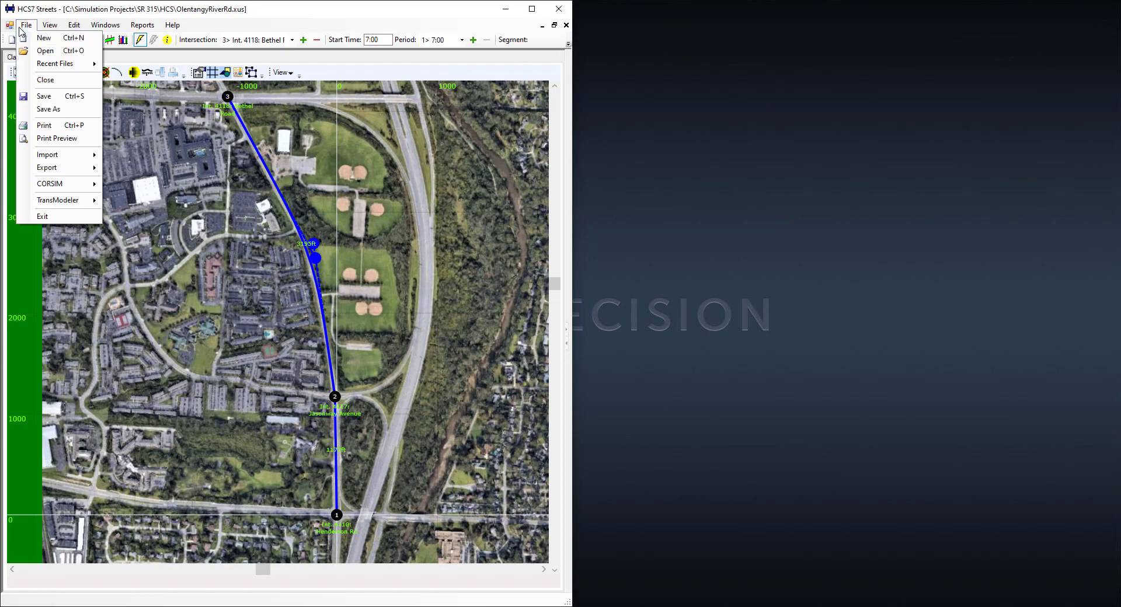
{"action": "mouse_move", "coordinate": [52, 201]}
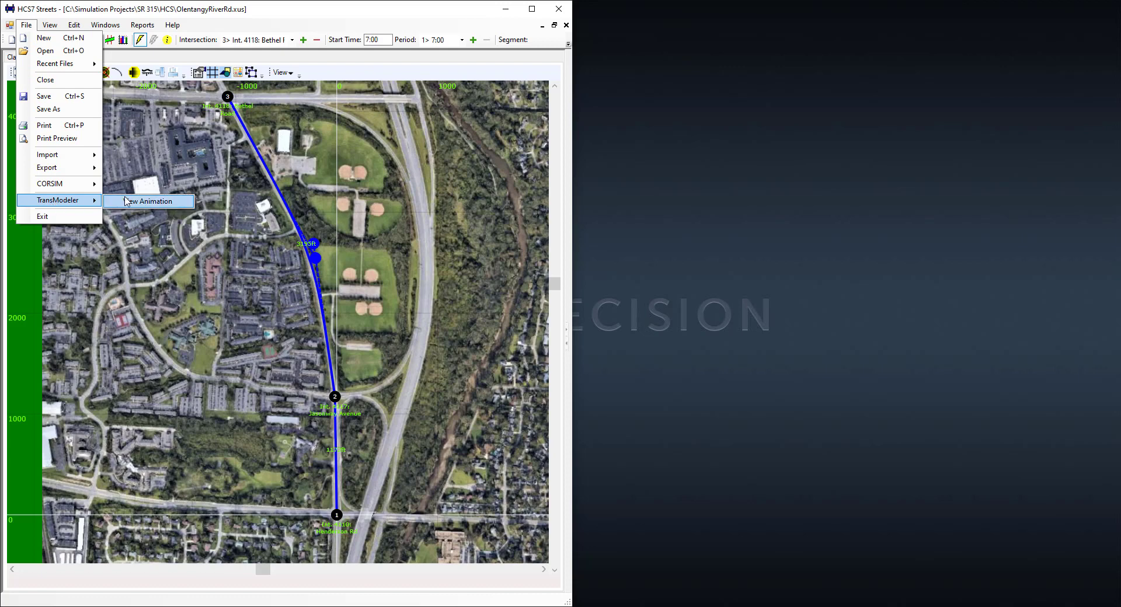
{"action": "left_click", "coordinate": [136, 7]}
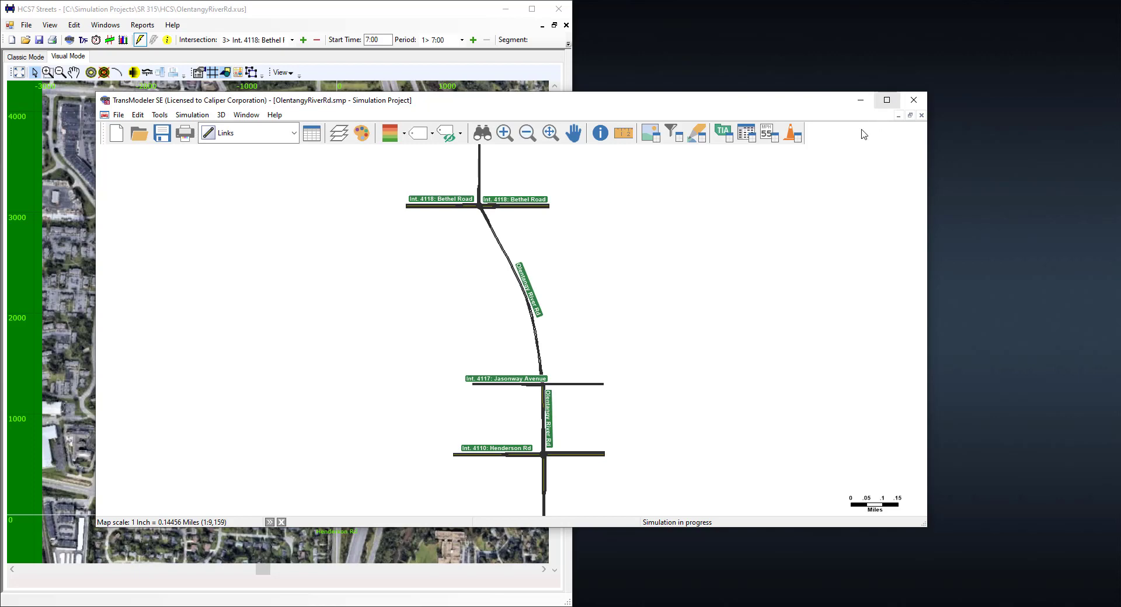
{"action": "left_click", "coordinate": [886, 100]}
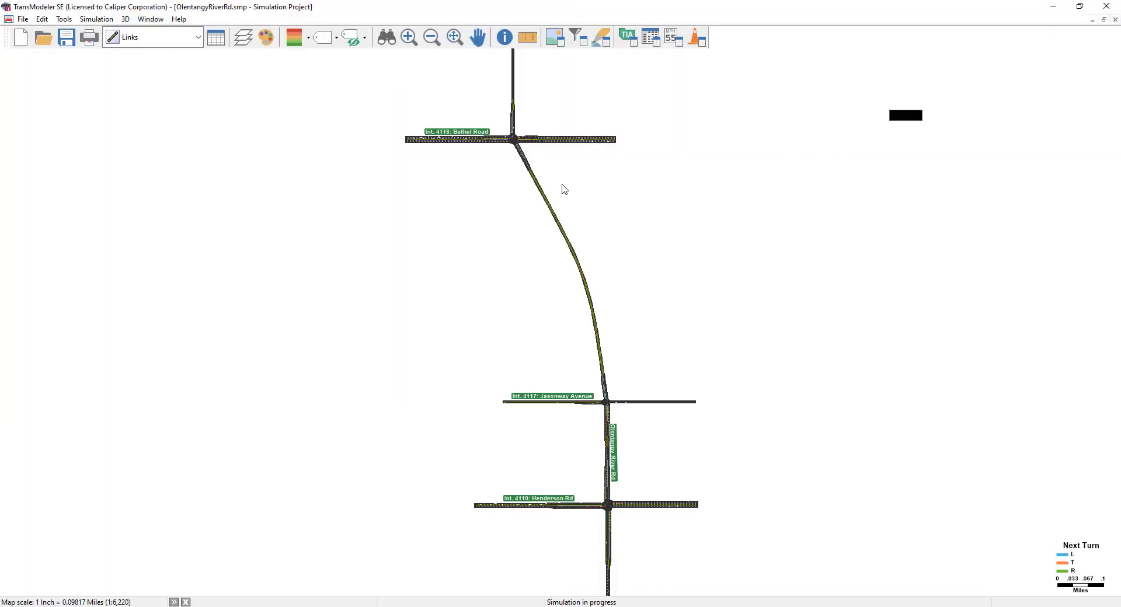
- Examine the simulated traffic southward along Olentangy River Rd at the Jasonway Avenue and Henderson Rd intersections
{"action": "scroll", "coordinate": [563, 228], "scroll_direction": "up", "scroll_amount": 2}
{"action": "scroll", "coordinate": [622, 373], "scroll_direction": "up", "scroll_amount": 2}
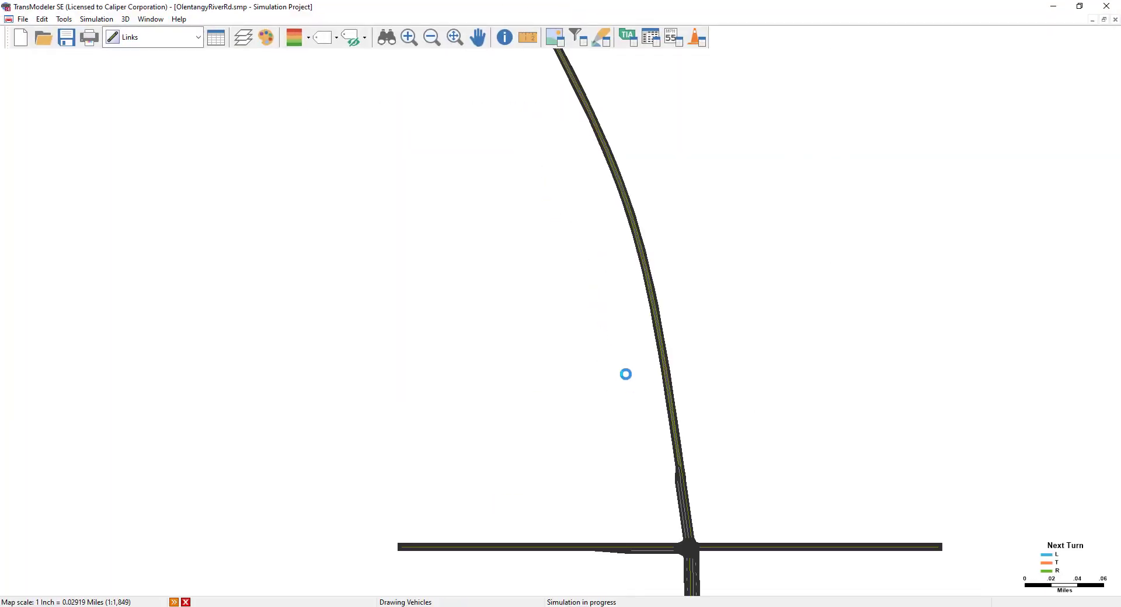
{"action": "left_click_drag", "start_coordinate": [627, 400], "coordinate": [517, 235]}
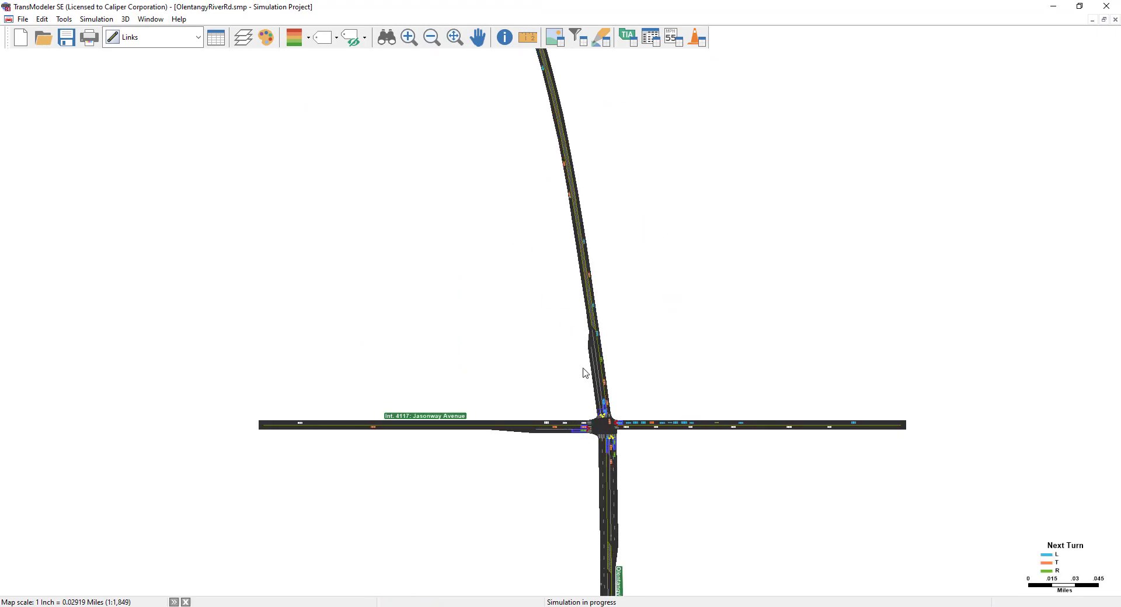
{"action": "left_click_drag", "start_coordinate": [584, 367], "coordinate": [523, 210]}
{"action": "left_click_drag", "start_coordinate": [515, 415], "coordinate": [534, 247]}
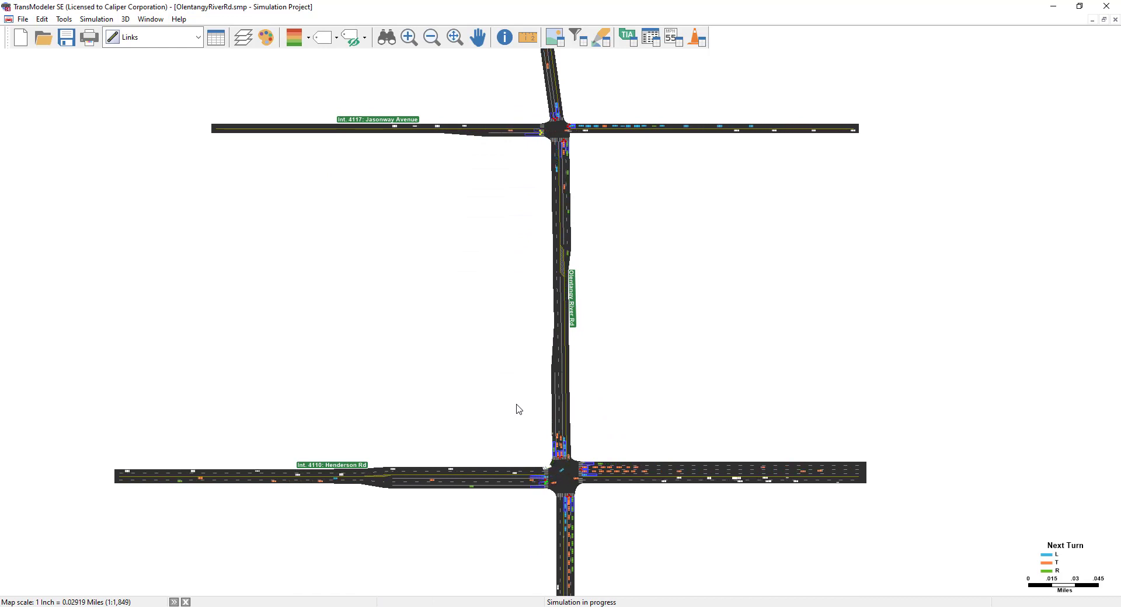
{"action": "left_click_drag", "start_coordinate": [517, 408], "coordinate": [498, 220]}
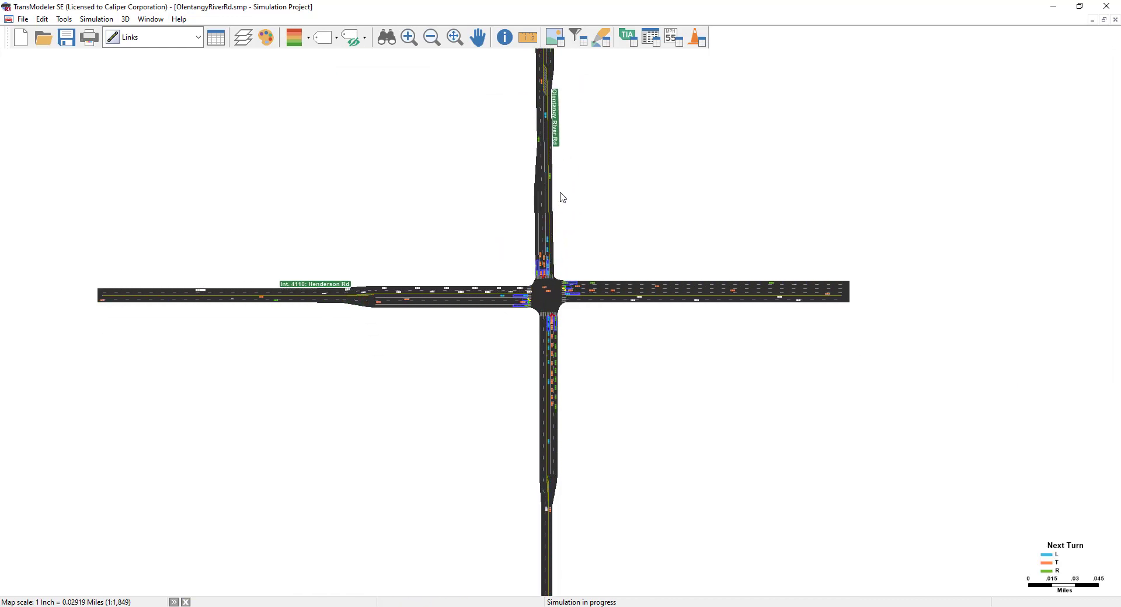
{"action": "scroll", "coordinate": [618, 233], "scroll_direction": "up", "scroll_amount": 1}
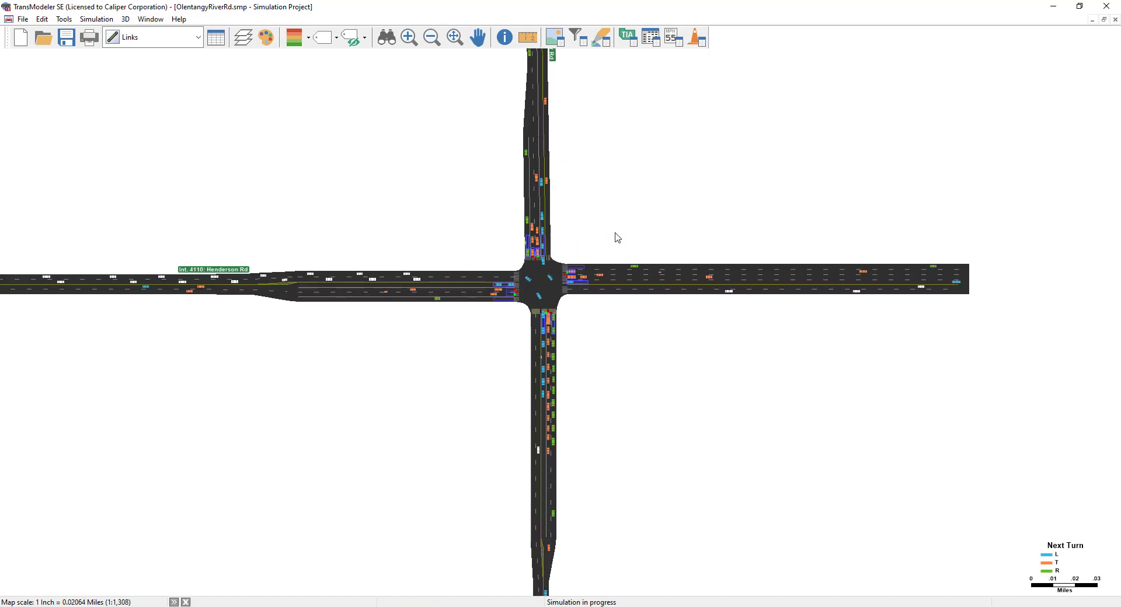
- Follow the simulated traffic north along Olentangy River Rd from Henderson Rd and inspect the Bethel Road intersection
{"action": "left_click_drag", "start_coordinate": [616, 166], "coordinate": [637, 458]}
{"action": "left_click_drag", "start_coordinate": [632, 143], "coordinate": [629, 340]}
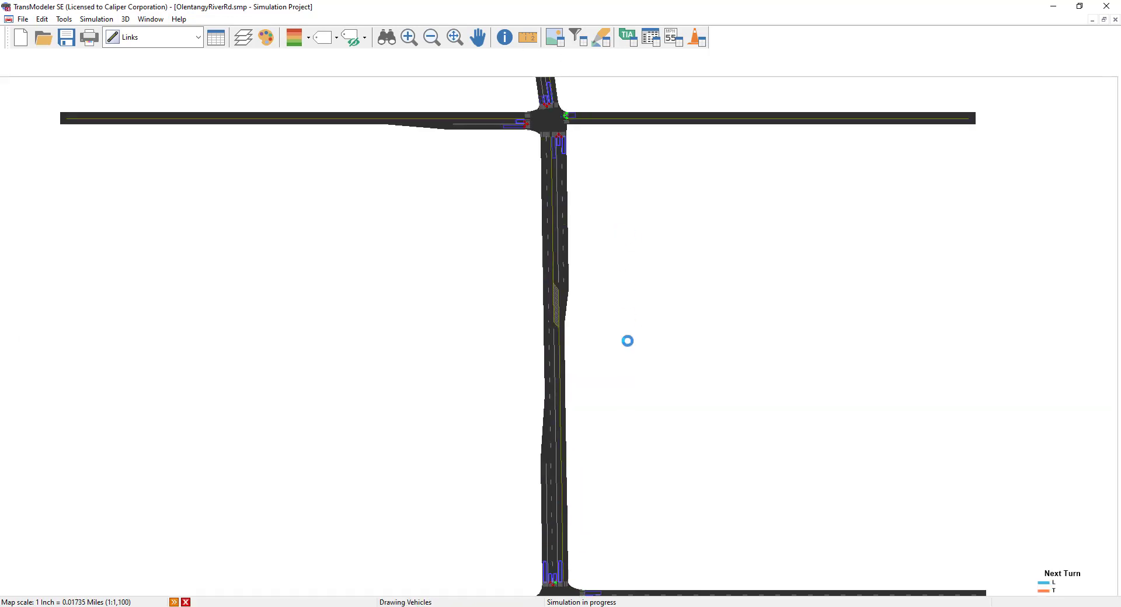
{"action": "scroll", "coordinate": [620, 334], "scroll_direction": "up", "scroll_amount": 1}
{"action": "left_click_drag", "start_coordinate": [616, 215], "coordinate": [646, 482]}
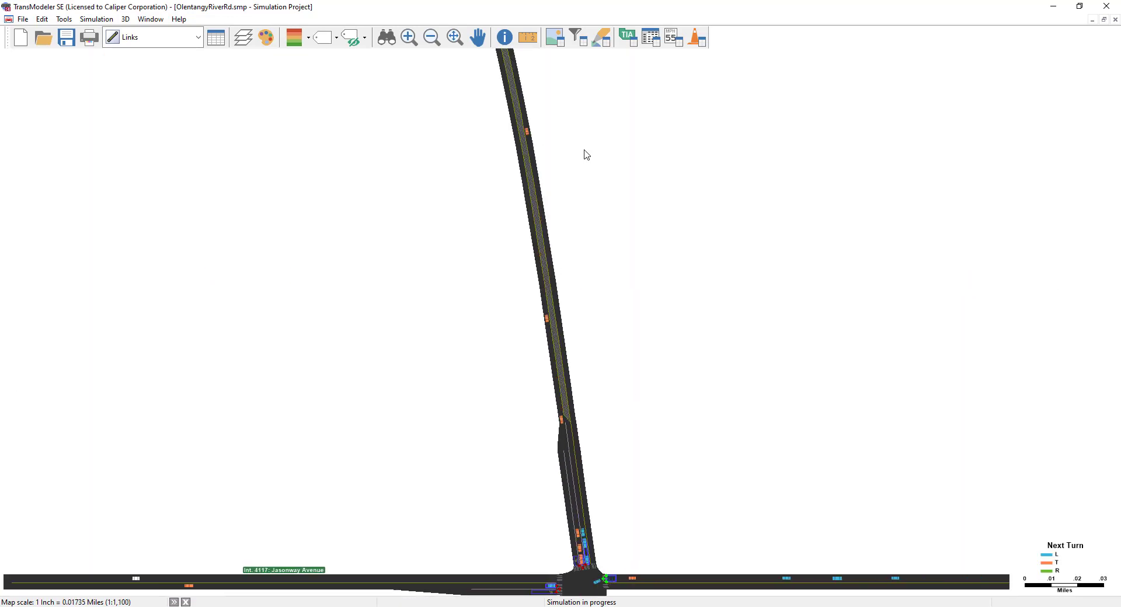
{"action": "left_click_drag", "start_coordinate": [586, 153], "coordinate": [654, 462]}
{"action": "left_click_drag", "start_coordinate": [588, 176], "coordinate": [720, 463]}
{"action": "left_click_drag", "start_coordinate": [631, 216], "coordinate": [693, 363]}
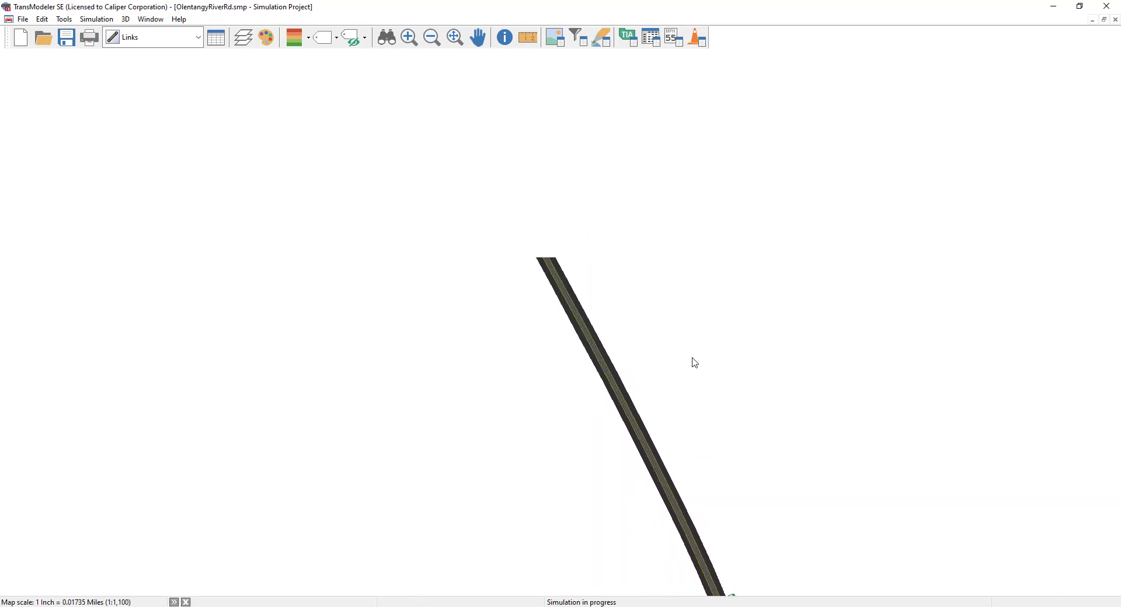
{"action": "left_click_drag", "start_coordinate": [592, 170], "coordinate": [720, 421]}
{"action": "left_click_drag", "start_coordinate": [622, 147], "coordinate": [663, 322]}
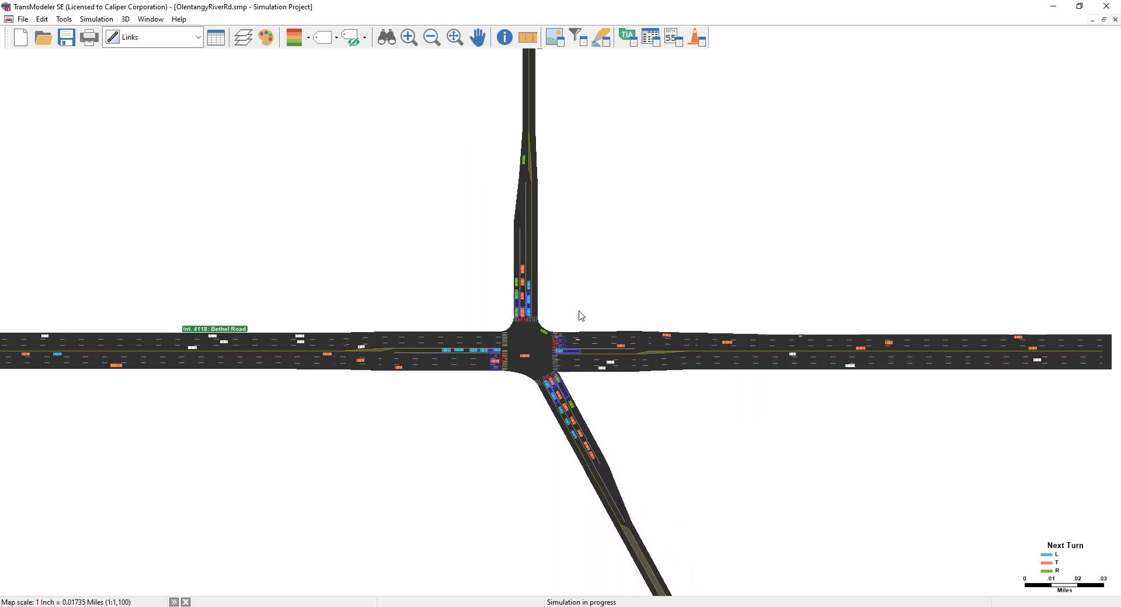
{"action": "scroll", "coordinate": [576, 319], "scroll_direction": "down", "scroll_amount": 2}
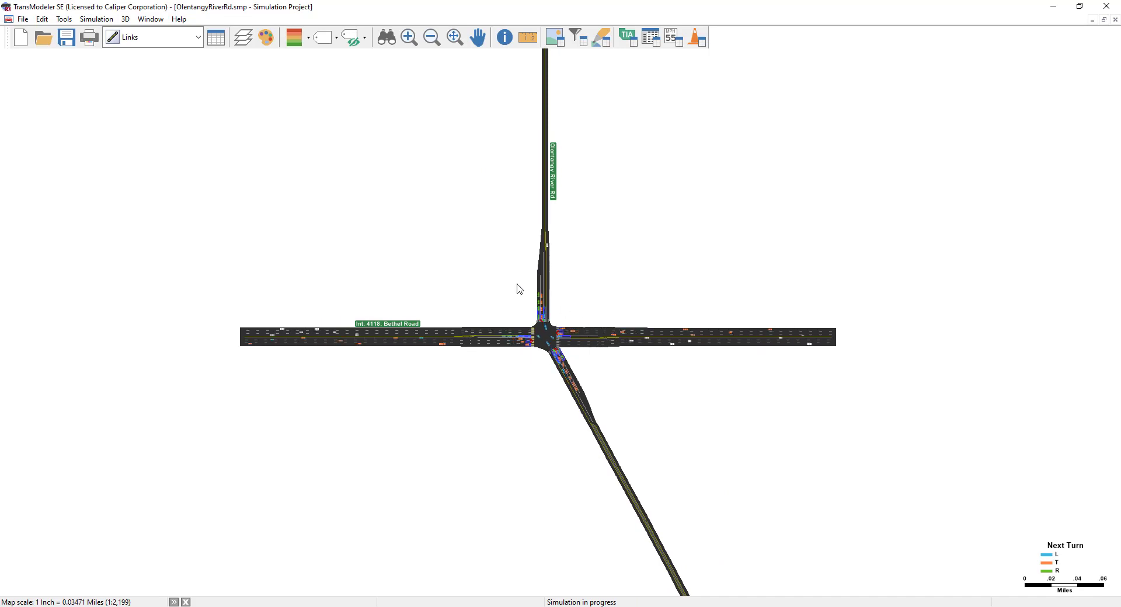
{"action": "scroll", "coordinate": [546, 339], "scroll_direction": "up", "scroll_amount": 3}
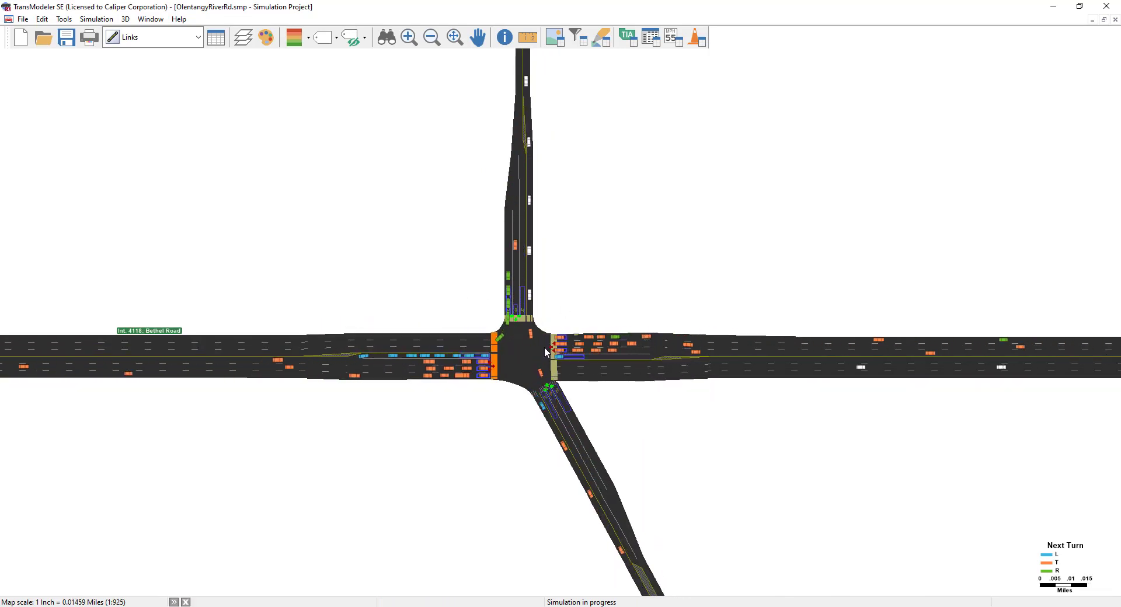
- Follow the simulated traffic south from Bethel Road to Jasonway Avenue and review the animation across the whole corridor
{"action": "left_click_drag", "start_coordinate": [619, 458], "coordinate": [548, 175]}
{"action": "left_click_drag", "start_coordinate": [682, 456], "coordinate": [479, 117]}
{"action": "left_click_drag", "start_coordinate": [683, 424], "coordinate": [546, 141]}
{"action": "left_click_drag", "start_coordinate": [721, 450], "coordinate": [634, 205]}
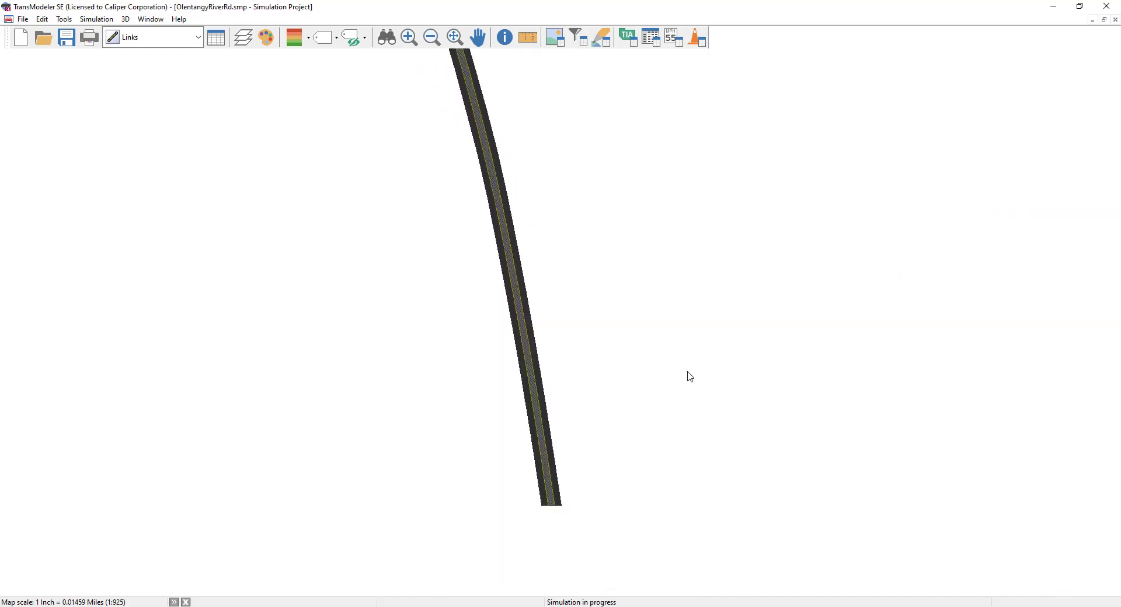
{"action": "left_click_drag", "start_coordinate": [678, 519], "coordinate": [657, 312]}
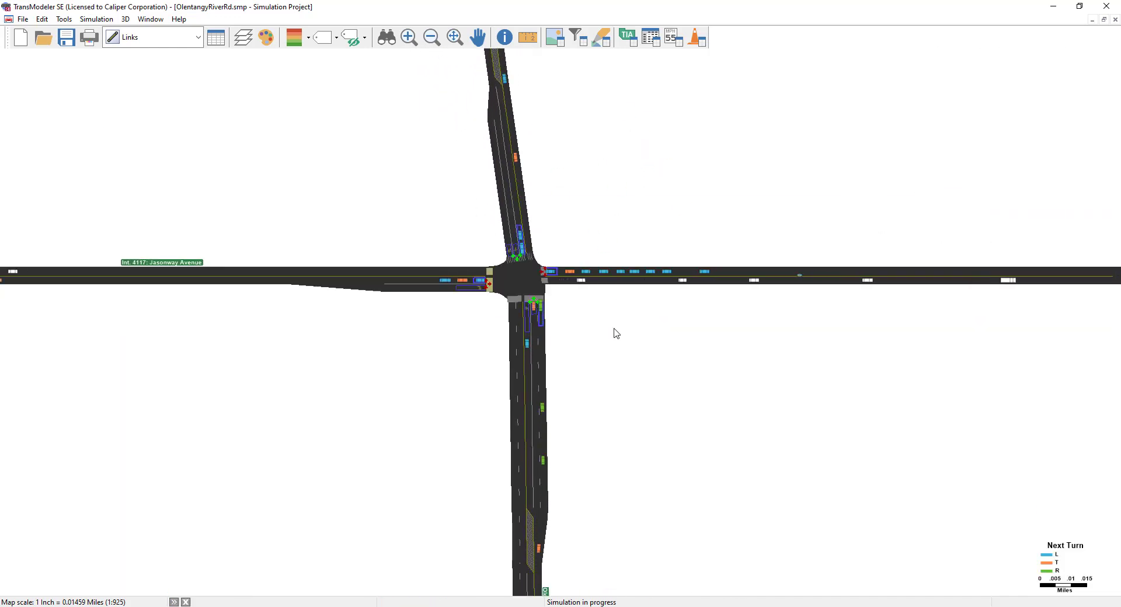
{"action": "scroll", "coordinate": [616, 333], "scroll_direction": "down", "scroll_amount": 5}
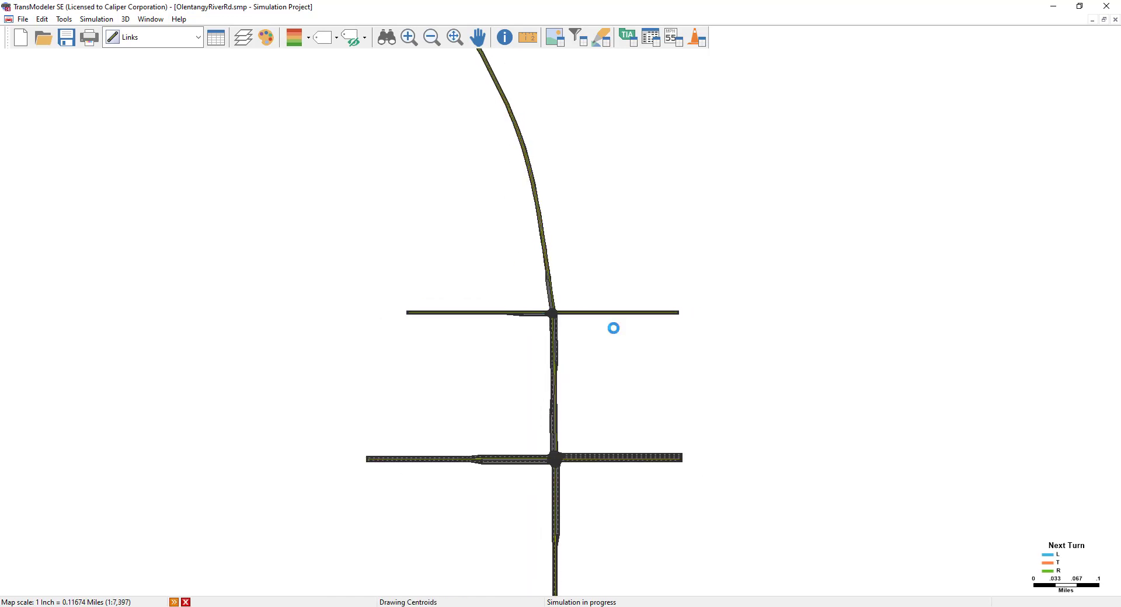
{"action": "scroll", "coordinate": [616, 333], "scroll_direction": "up", "scroll_amount": 2}
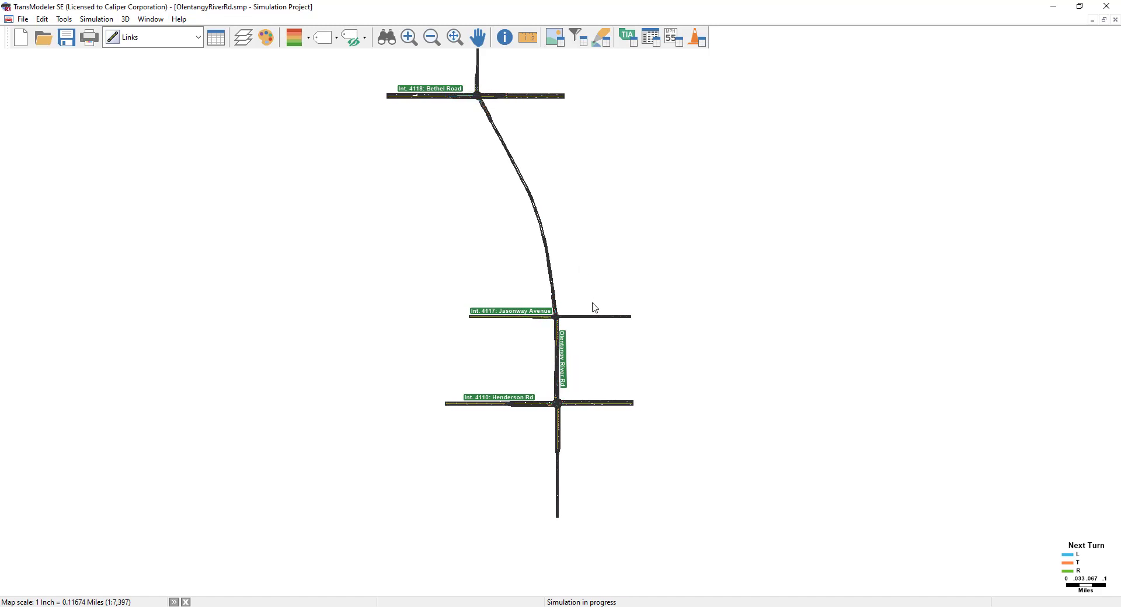
{"action": "scroll", "coordinate": [586, 327], "scroll_direction": "up", "scroll_amount": 2}
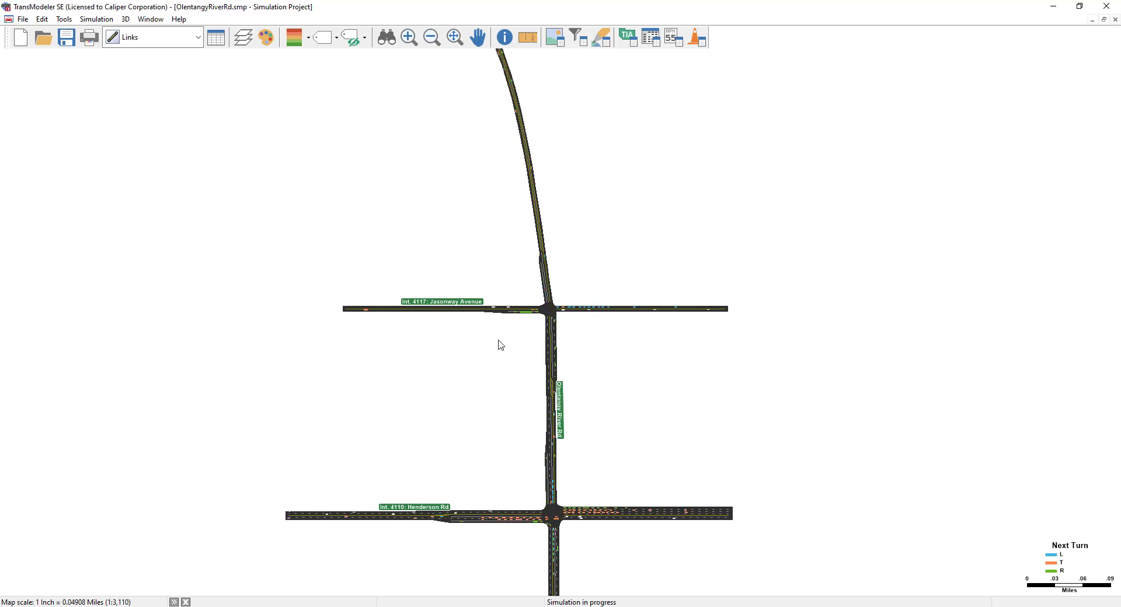
{"action": "left_click_drag", "start_coordinate": [537, 211], "coordinate": [569, 326]}
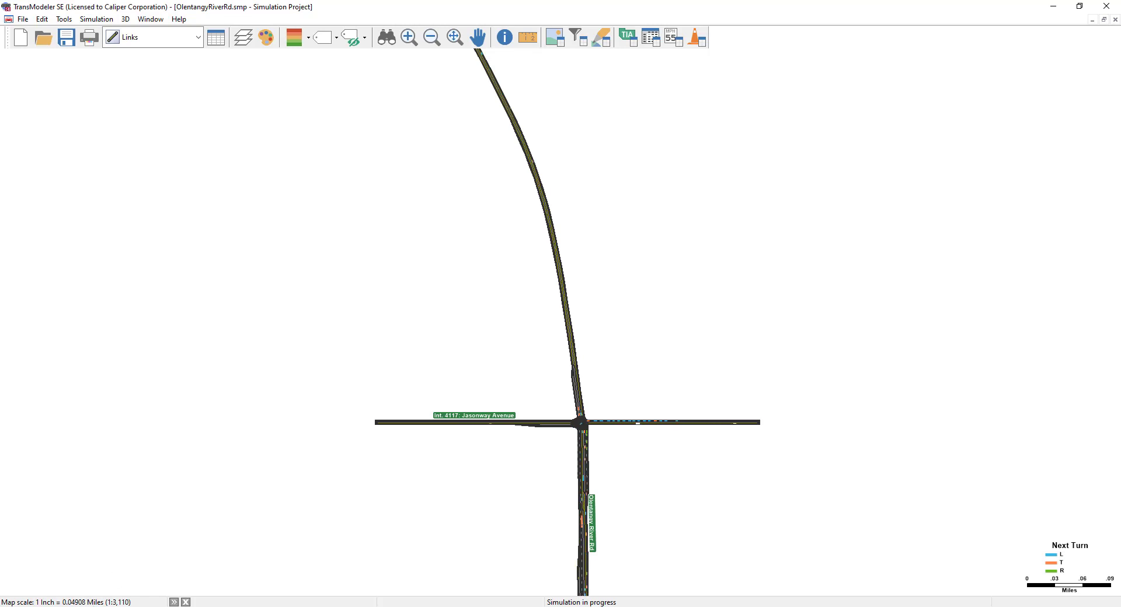
- Switch to File Explorer and view the generated project files in TransModeler SE 6.0's HCS Datasets\OlentangyRiverRd folder
{"action": "left_click", "coordinate": [100, 606]}
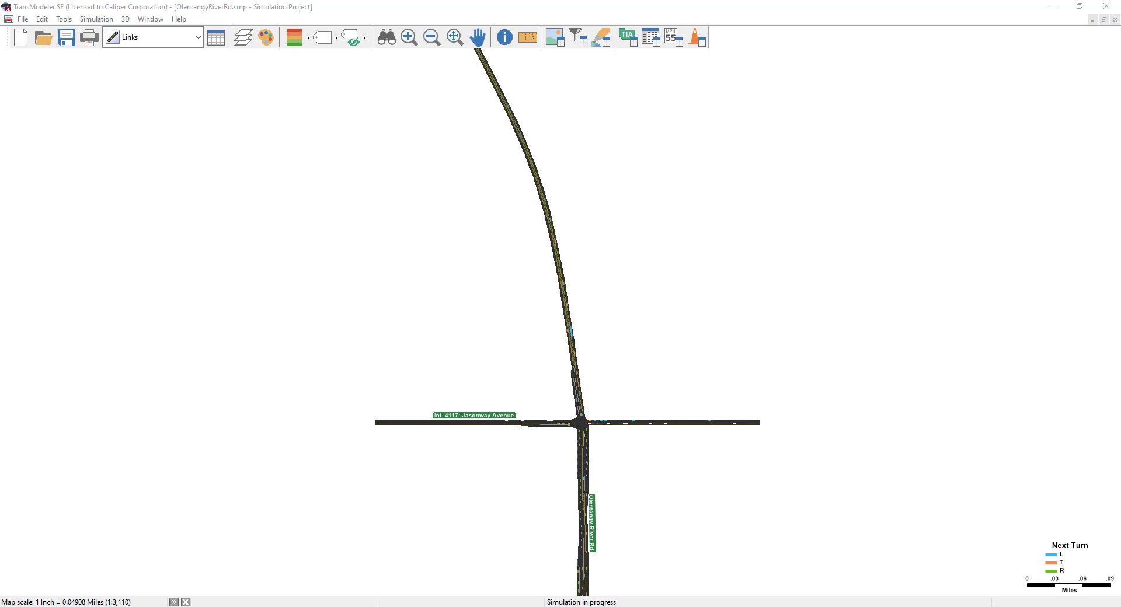
{"action": "left_click_drag", "start_coordinate": [0, 155], "coordinate": [618, 115]}
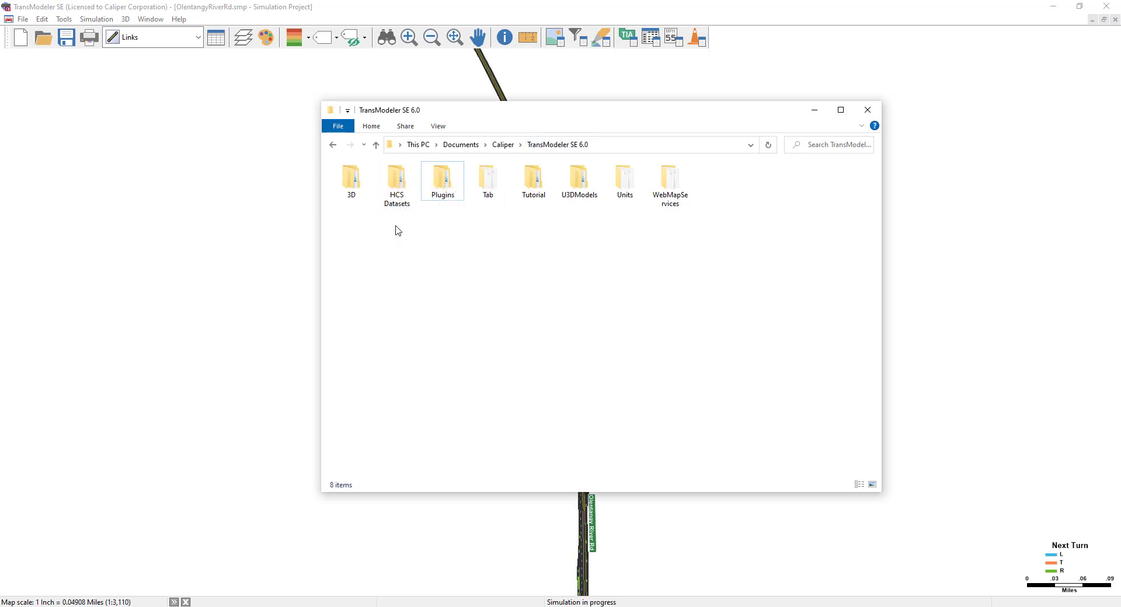
{"action": "double_click", "coordinate": [397, 181]}
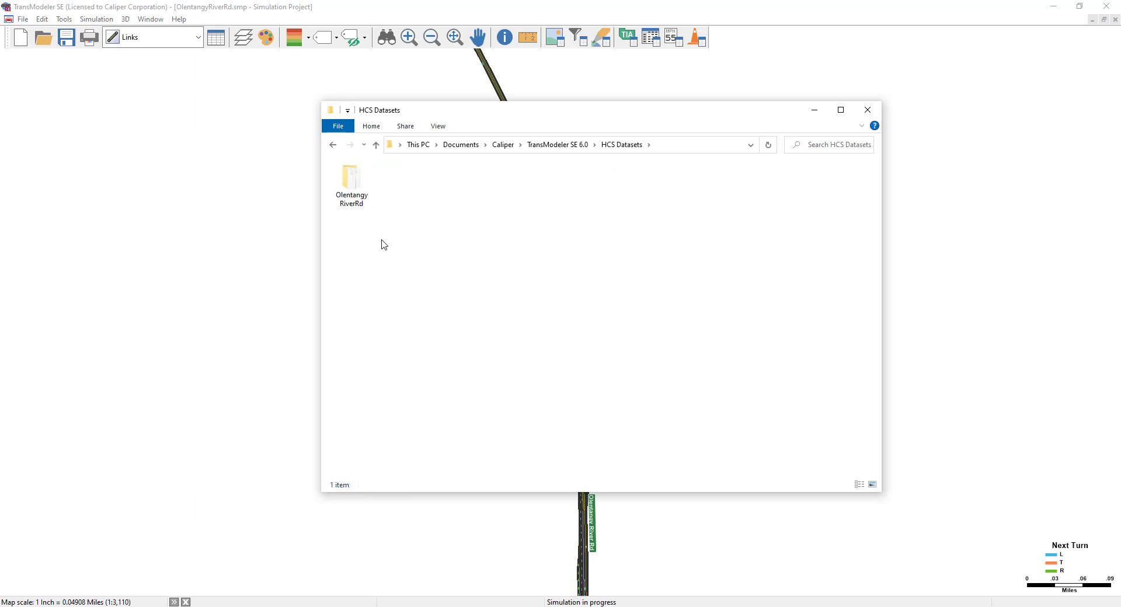
{"action": "double_click", "coordinate": [350, 185]}
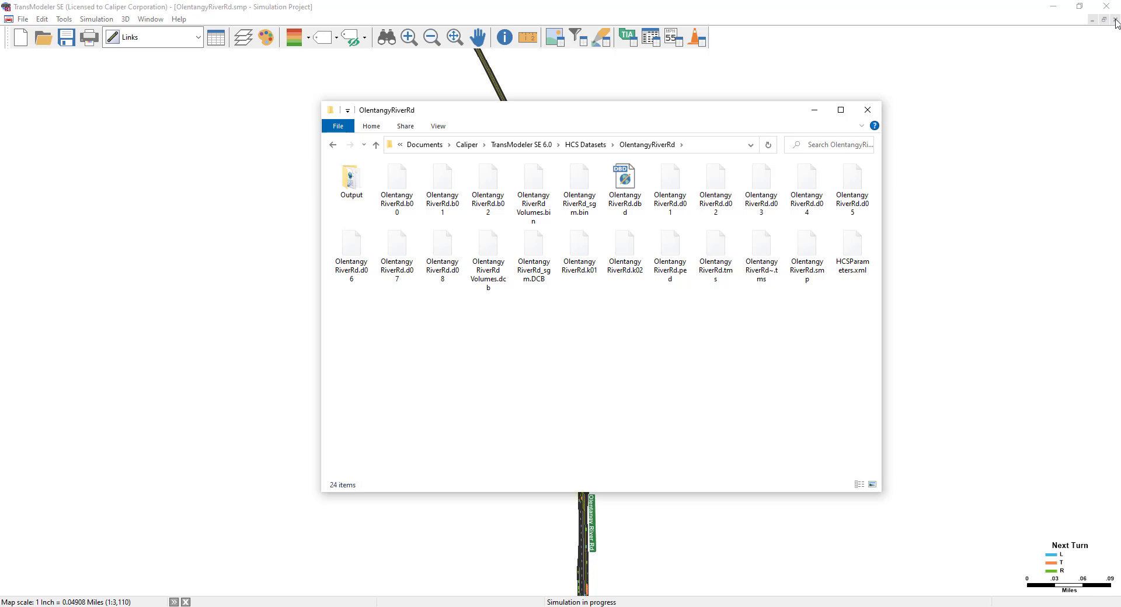
- Close the OlentangyRiverRd simulation project, ending the running simulation and discarding its unfinished outputs
{"action": "left_click", "coordinate": [1115, 20]}
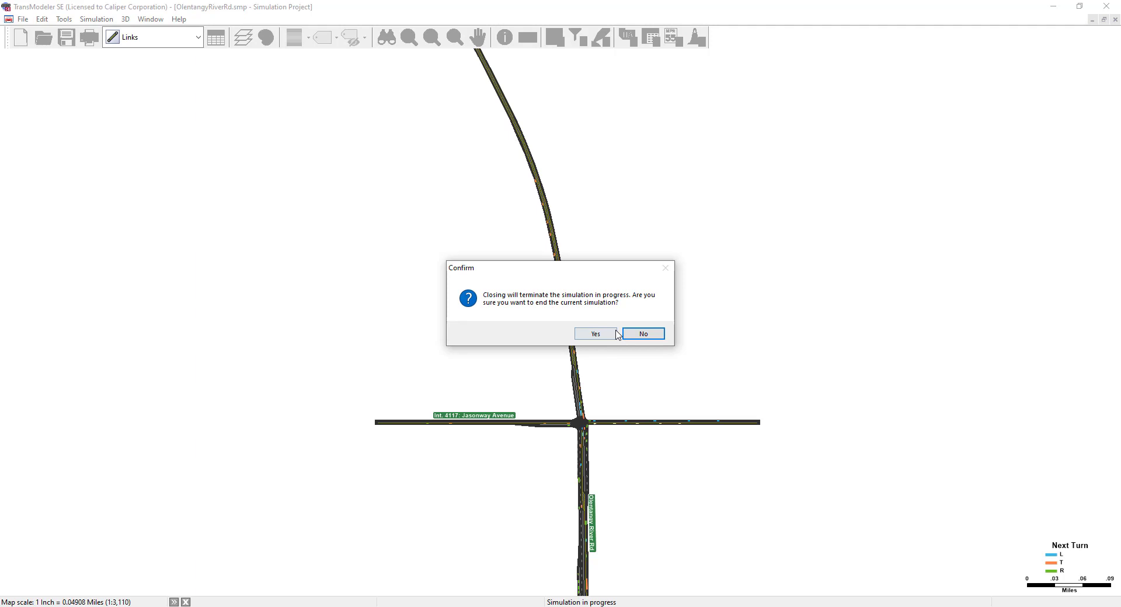
{"action": "left_click", "coordinate": [615, 334]}
{"action": "left_click", "coordinate": [614, 333]}
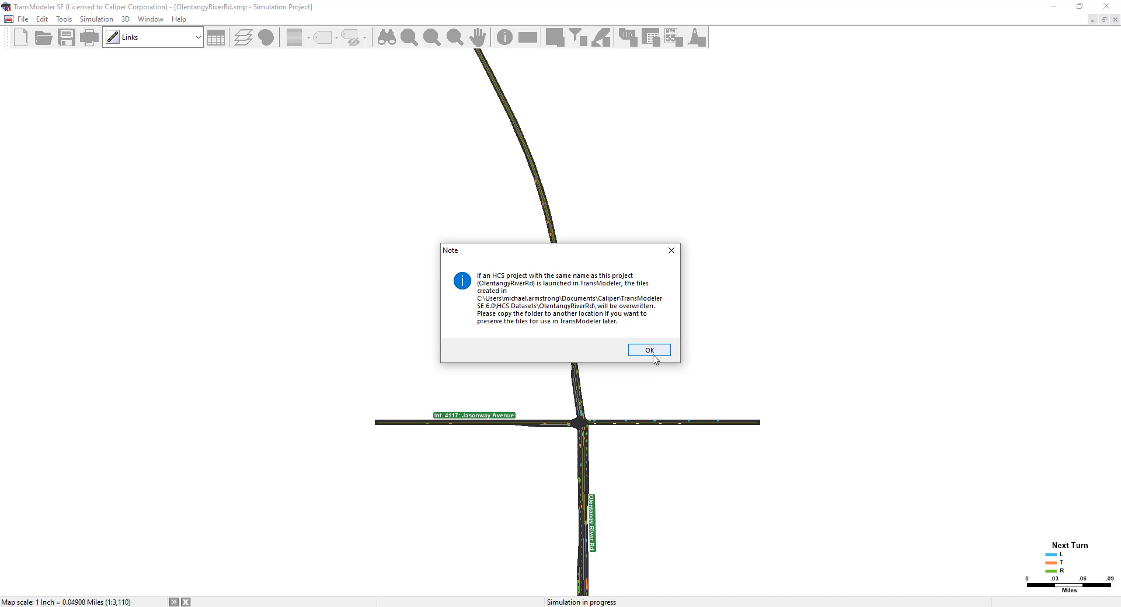
{"action": "left_click", "coordinate": [654, 352]}
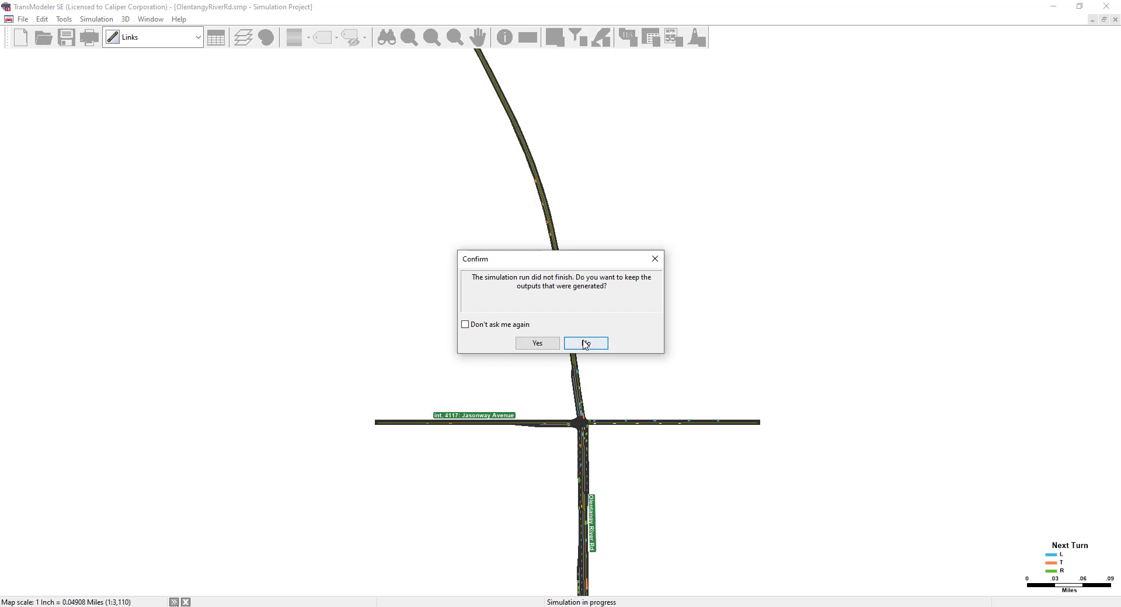
{"action": "left_click", "coordinate": [585, 344]}
- Arrange HCS7 Streets beside TransModeler SE, minimize File Explorer, and inspect the corridor from Henderson Rd to Bethel Road in HCS7 Streets
{"action": "left_click_drag", "start_coordinate": [263, 12], "coordinate": [1118, 234]}
{"action": "left_click", "coordinate": [248, 142]}
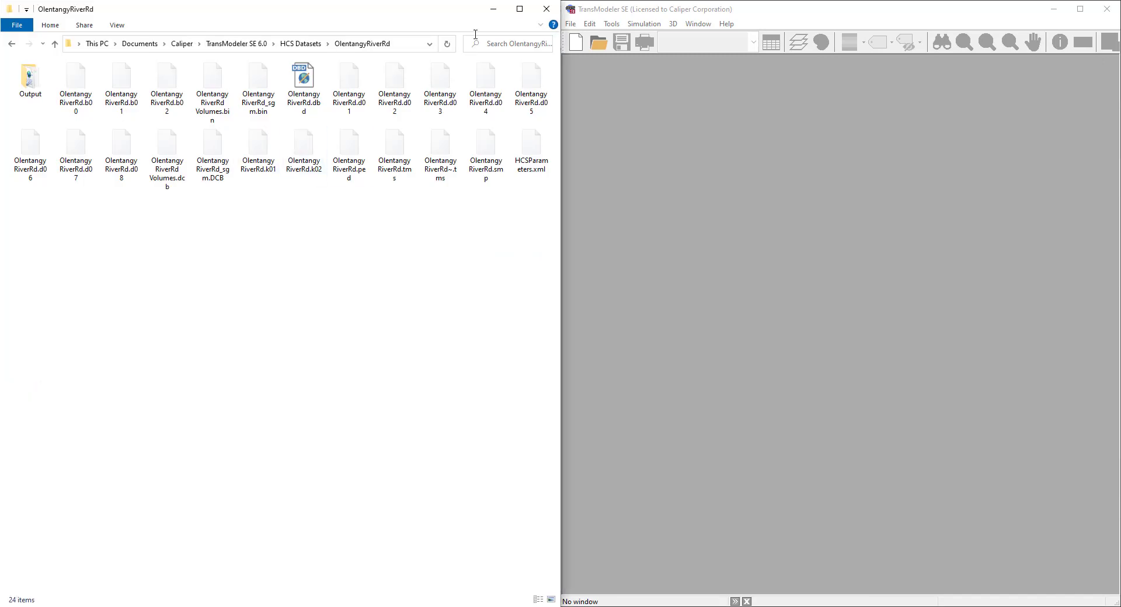
{"action": "left_click", "coordinate": [494, 10]}
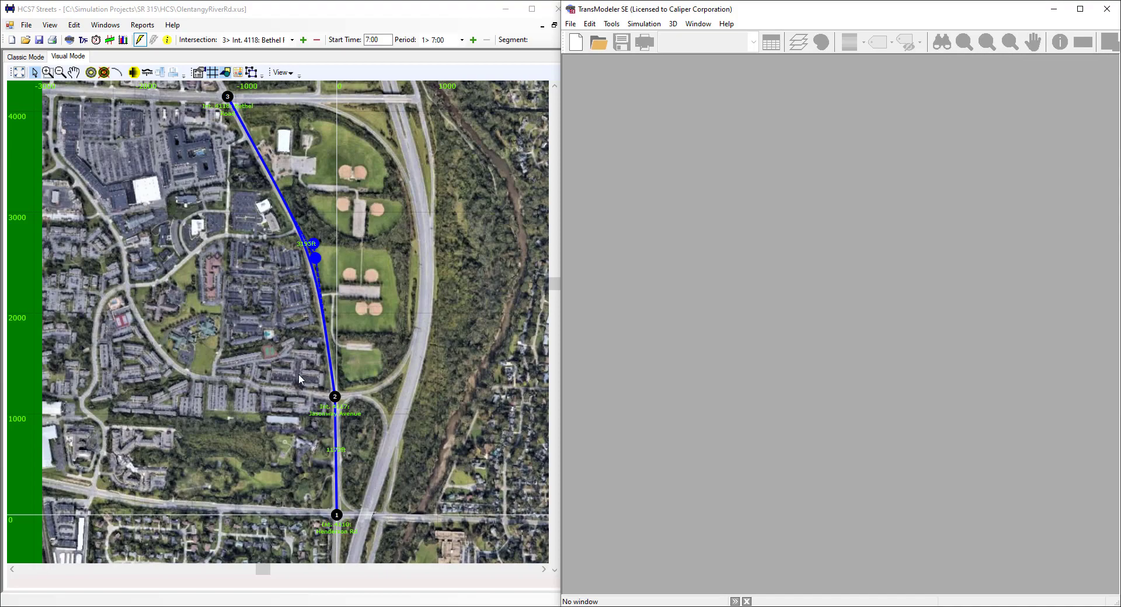
{"action": "scroll", "coordinate": [350, 403], "scroll_direction": "up", "scroll_amount": 3}
{"action": "scroll", "coordinate": [320, 389], "scroll_direction": "up", "scroll_amount": 3}
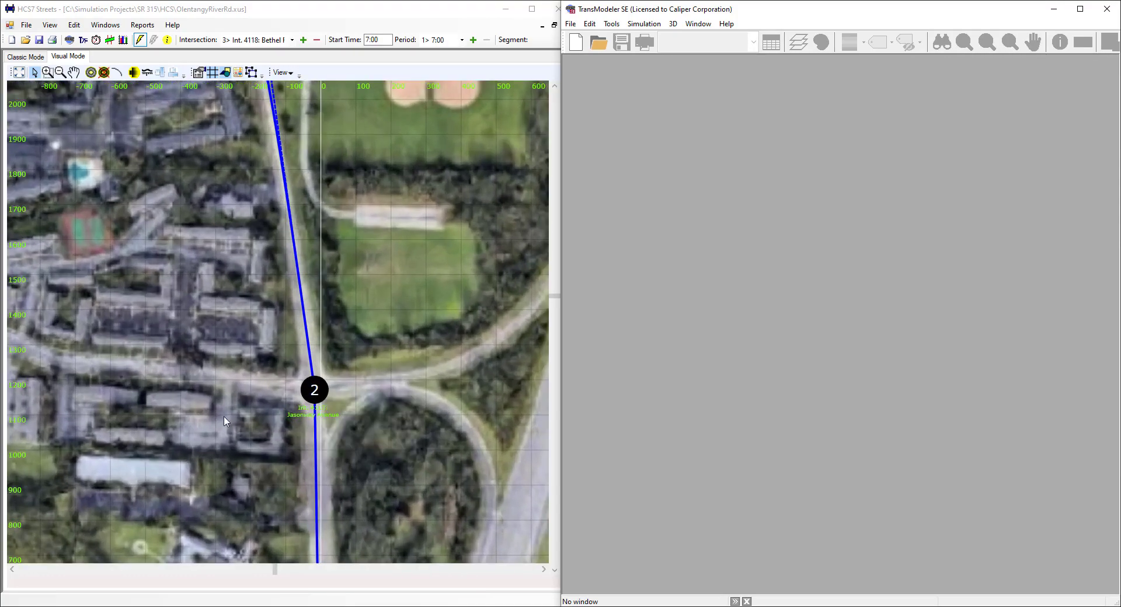
{"action": "scroll", "coordinate": [345, 408], "scroll_direction": "down", "scroll_amount": 2}
{"action": "scroll", "coordinate": [346, 409], "scroll_direction": "down", "scroll_amount": 4}
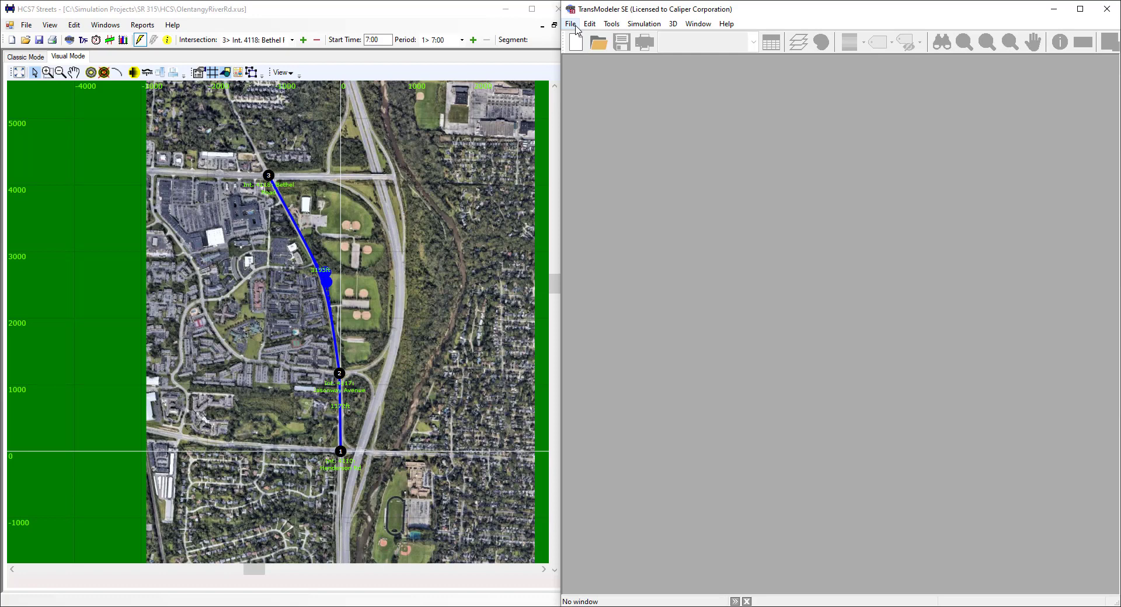
- Import the HCS file OlentangyRiverRd.xus from the SR 315\HCS folder into TransModeler SE
{"action": "left_click", "coordinate": [570, 24]}
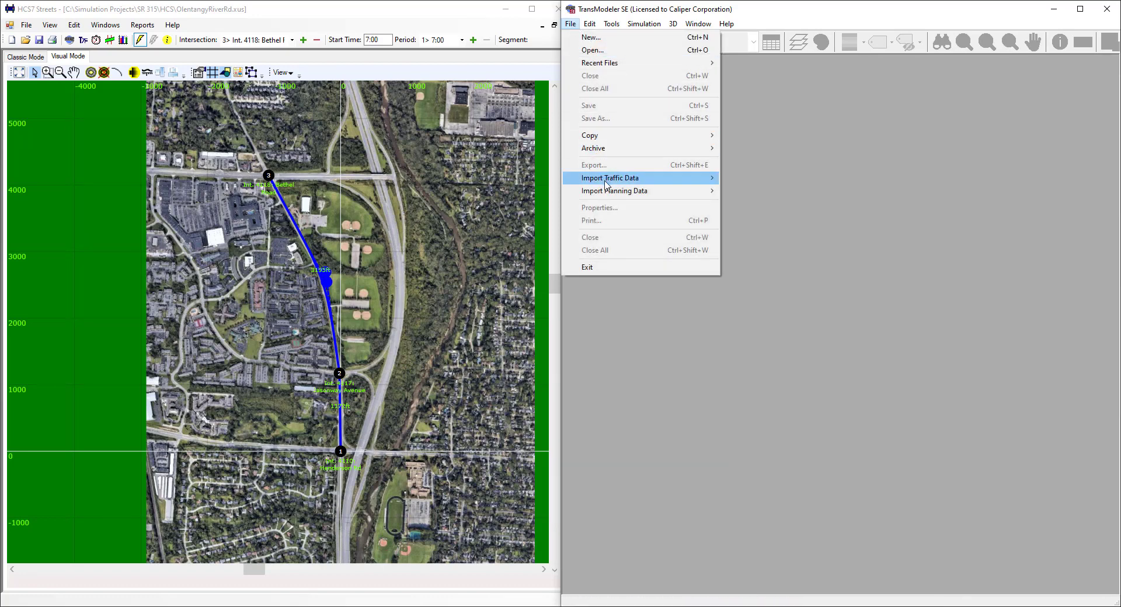
{"action": "mouse_move", "coordinate": [605, 183]}
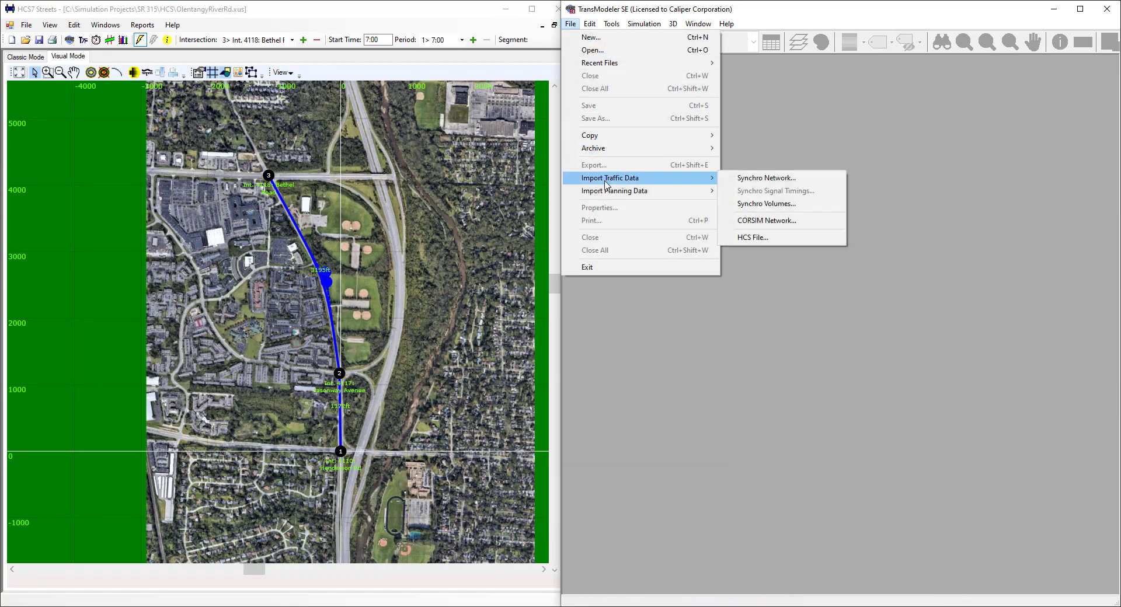
{"action": "left_click", "coordinate": [797, 244]}
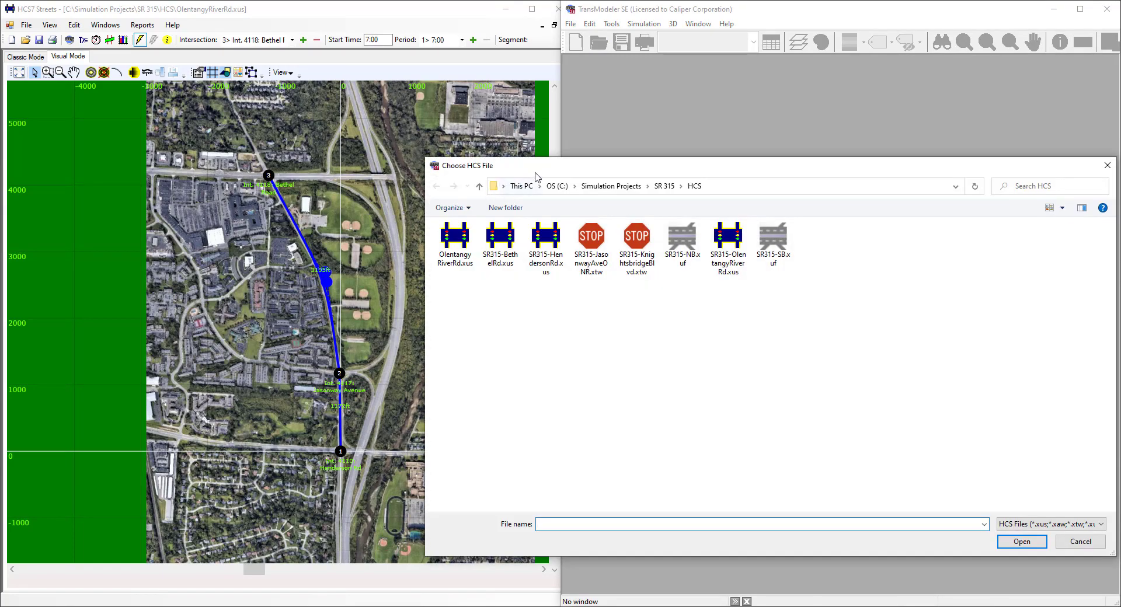
{"action": "left_click_drag", "start_coordinate": [540, 174], "coordinate": [255, 117]}
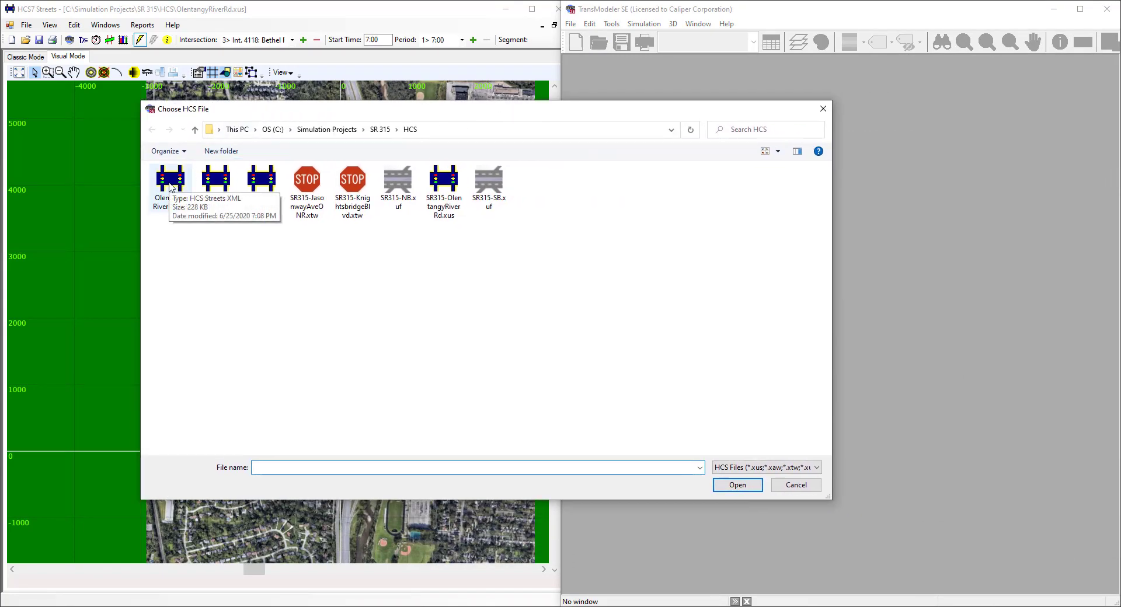
{"action": "double_click", "coordinate": [170, 187]}
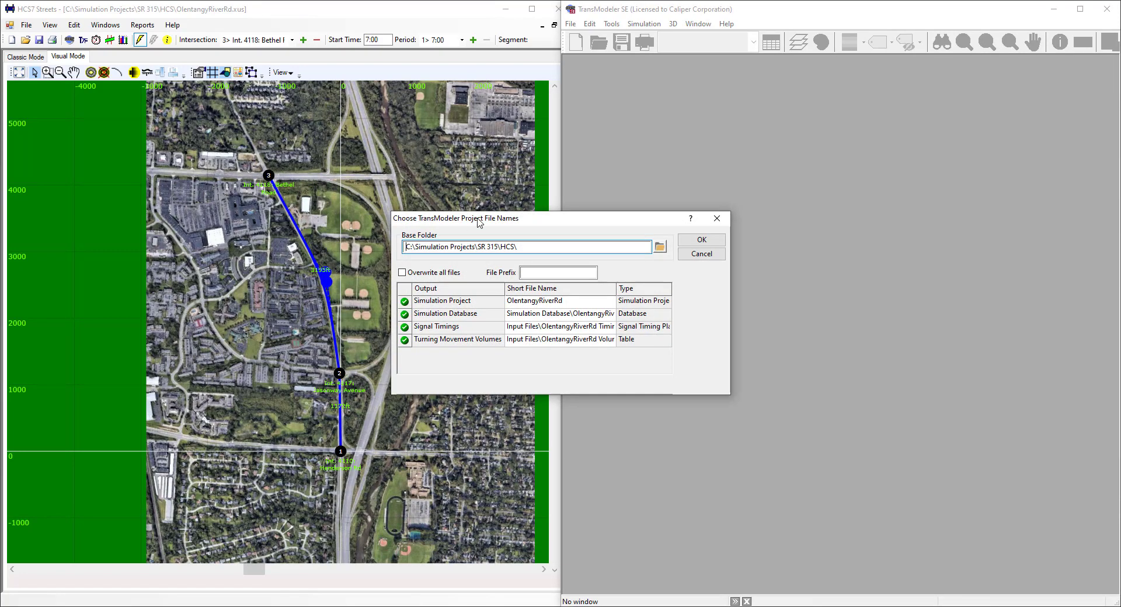
- Review the output files and accept the default project file names in the base folder C:\Simulation Projects\SR 315\HCS\
{"action": "left_click_drag", "start_coordinate": [479, 223], "coordinate": [707, 278]}
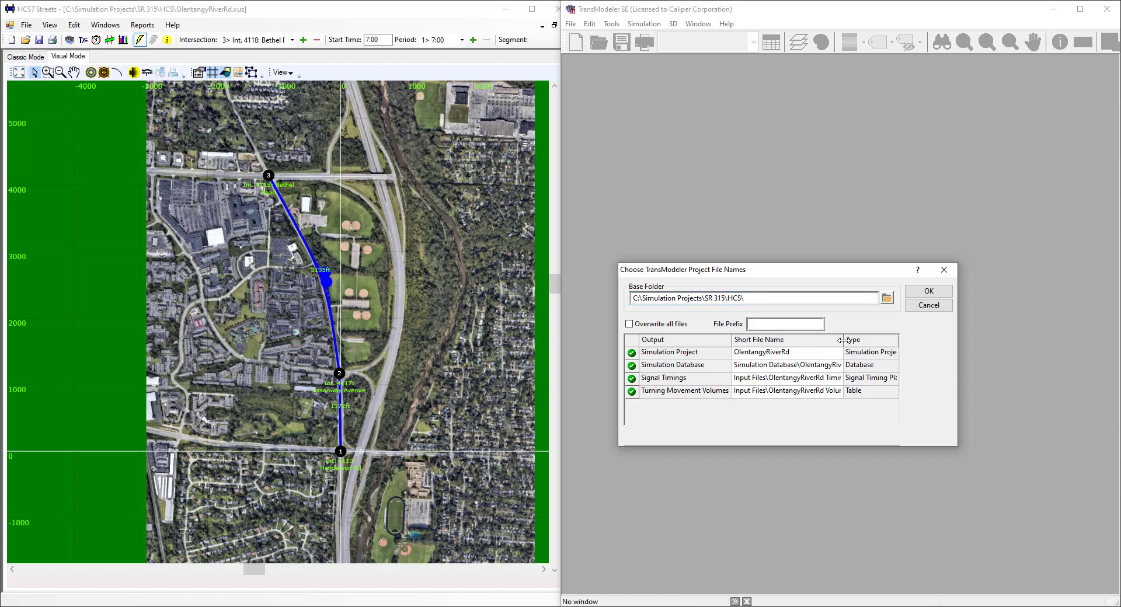
{"action": "left_click", "coordinate": [667, 355]}
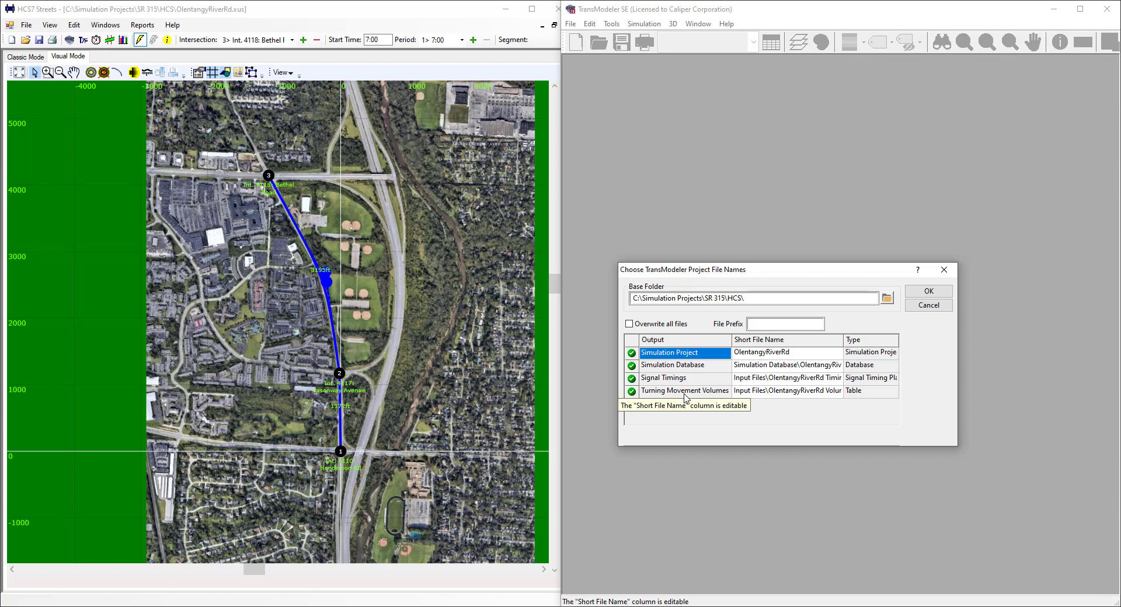
{"action": "left_click", "coordinate": [686, 392]}
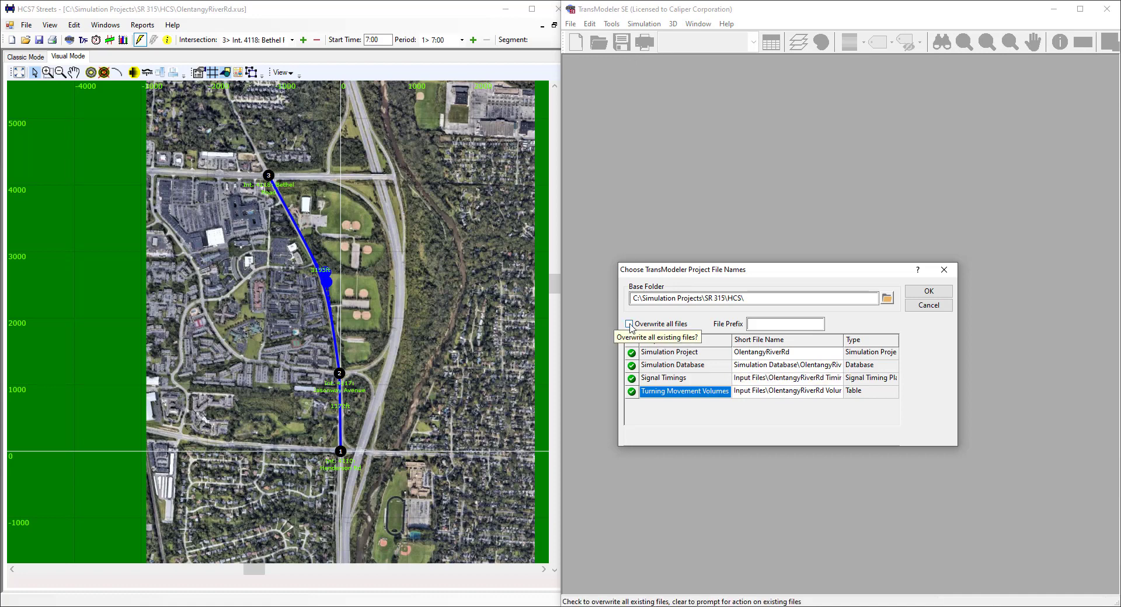
{"action": "left_click", "coordinate": [928, 291]}
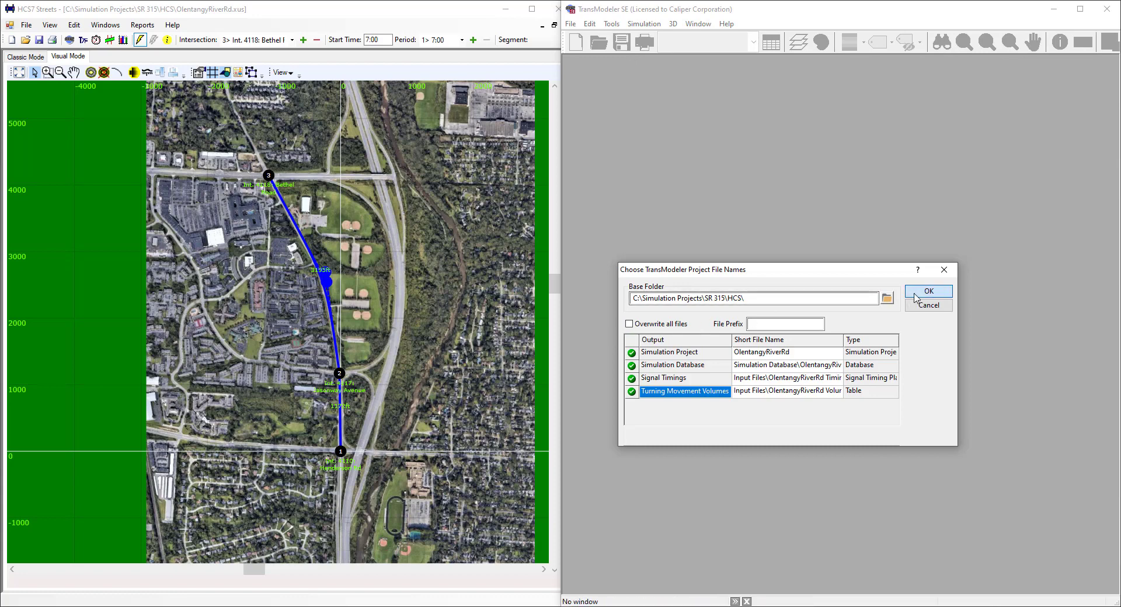
- Choose to georeference the imported model by picking its location on a map
{"action": "left_click_drag", "start_coordinate": [584, 243], "coordinate": [797, 228]}
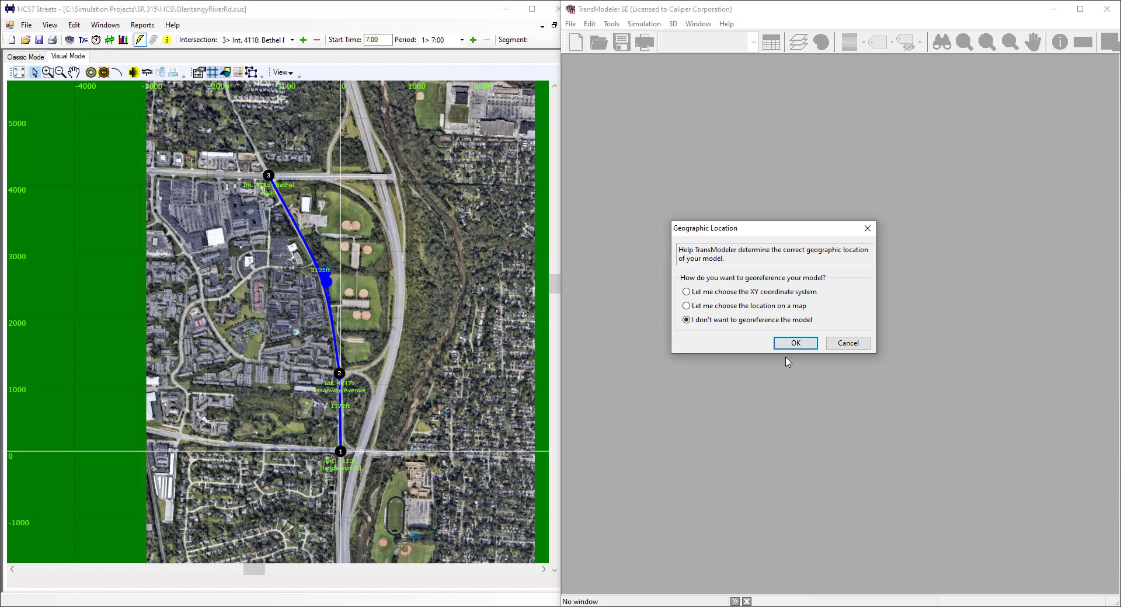
{"action": "left_click", "coordinate": [709, 311]}
{"action": "left_click", "coordinate": [785, 340]}
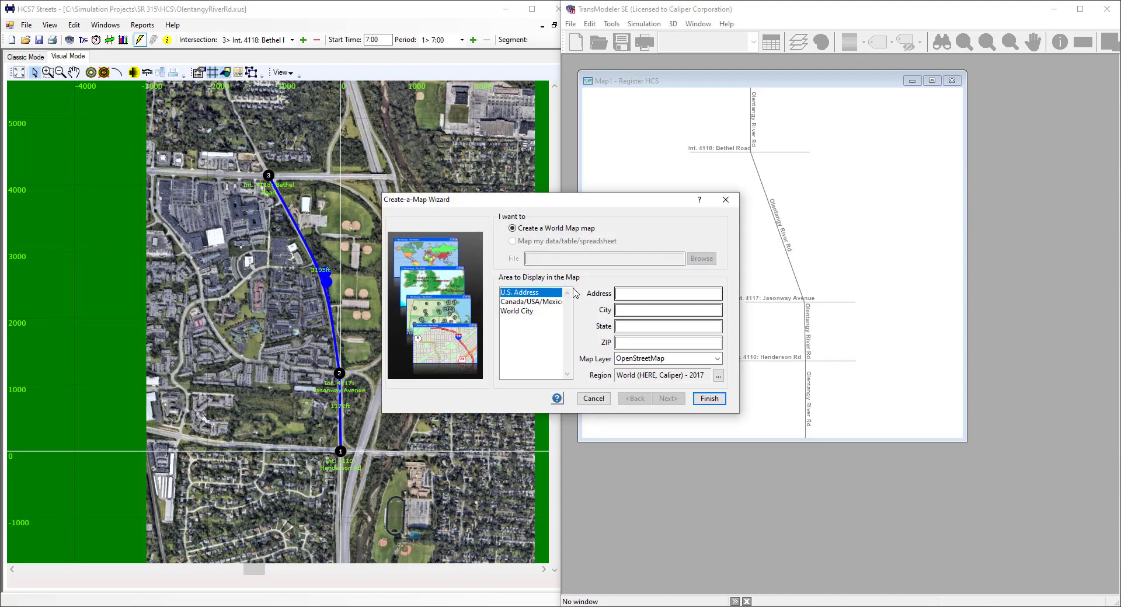
- Create a Google Satellite map of Columbus, OH, accept the Google terms and suppress the notification for future use
{"action": "left_click", "coordinate": [527, 303]}
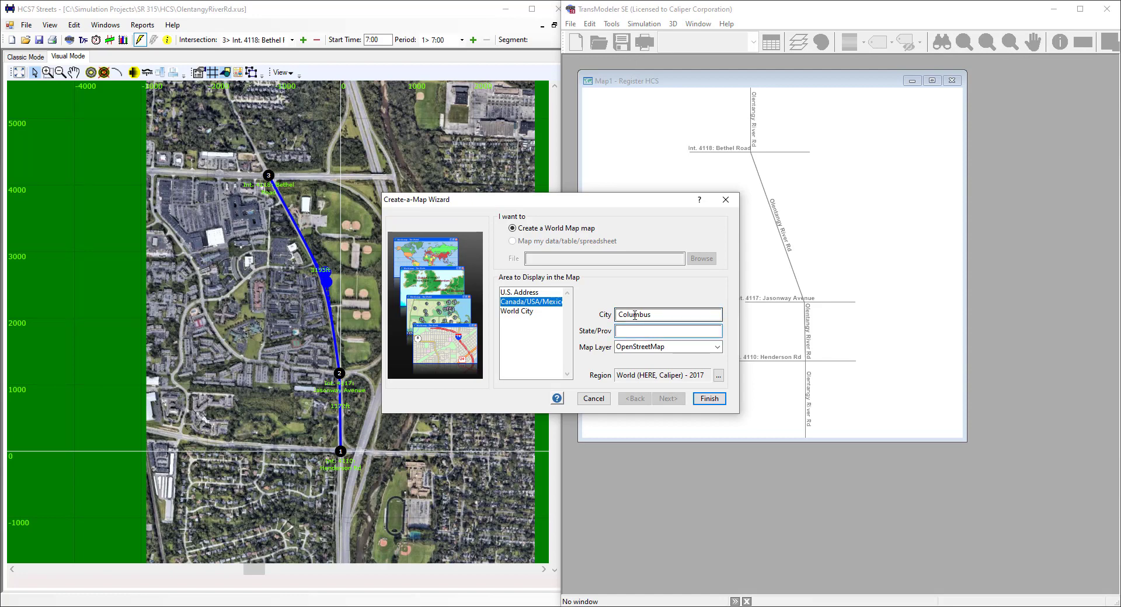
{"action": "left_click", "coordinate": [657, 347]}
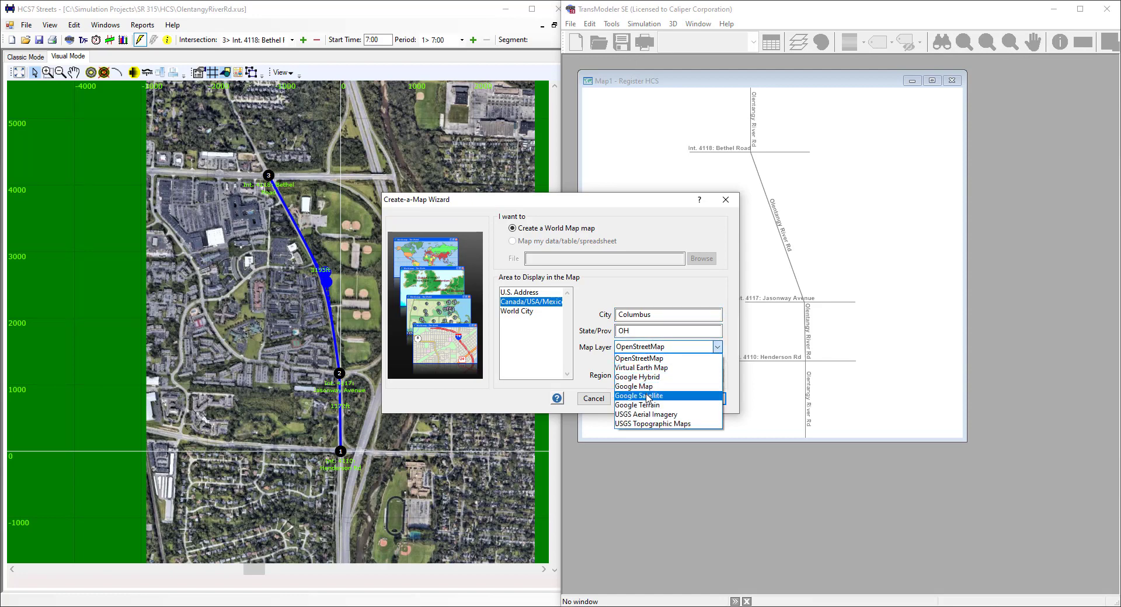
{"action": "left_click", "coordinate": [647, 396]}
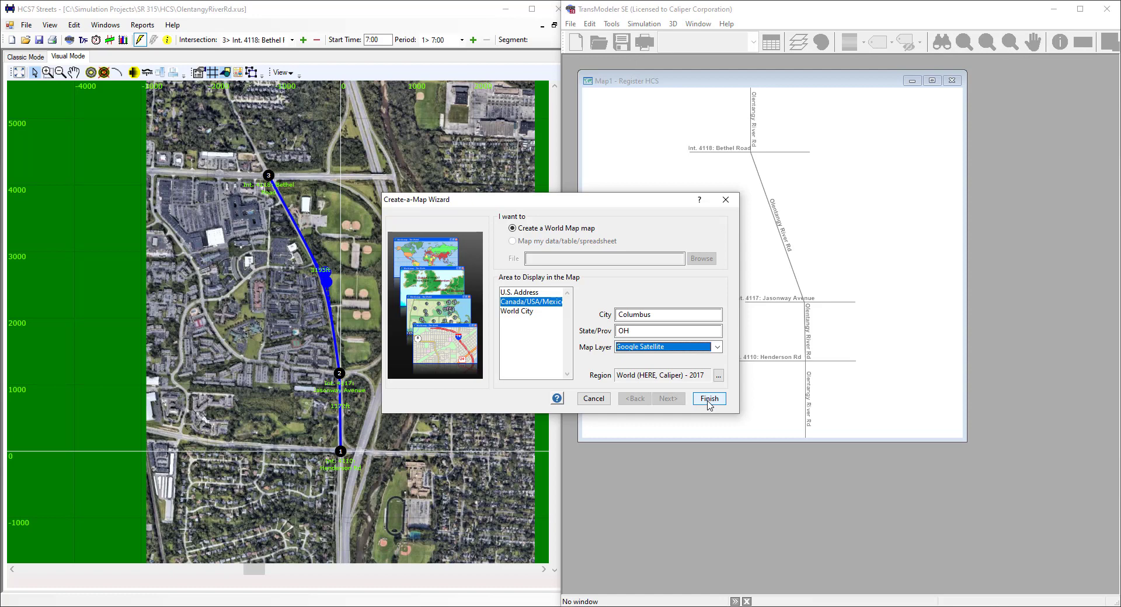
{"action": "left_click", "coordinate": [710, 400]}
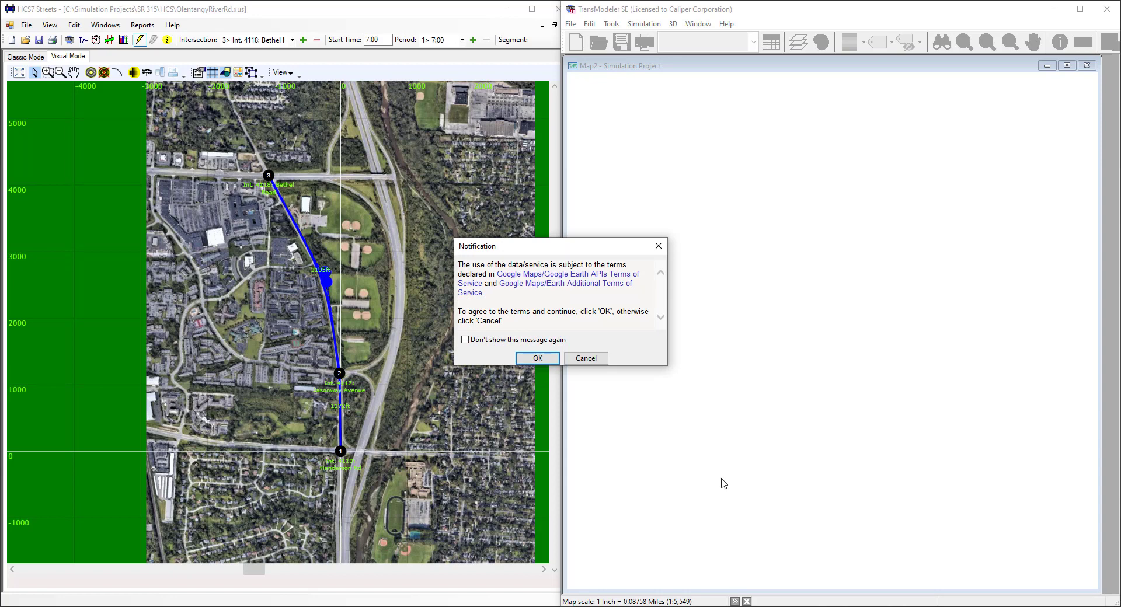
{"action": "left_click", "coordinate": [522, 340]}
{"action": "left_click", "coordinate": [530, 359]}
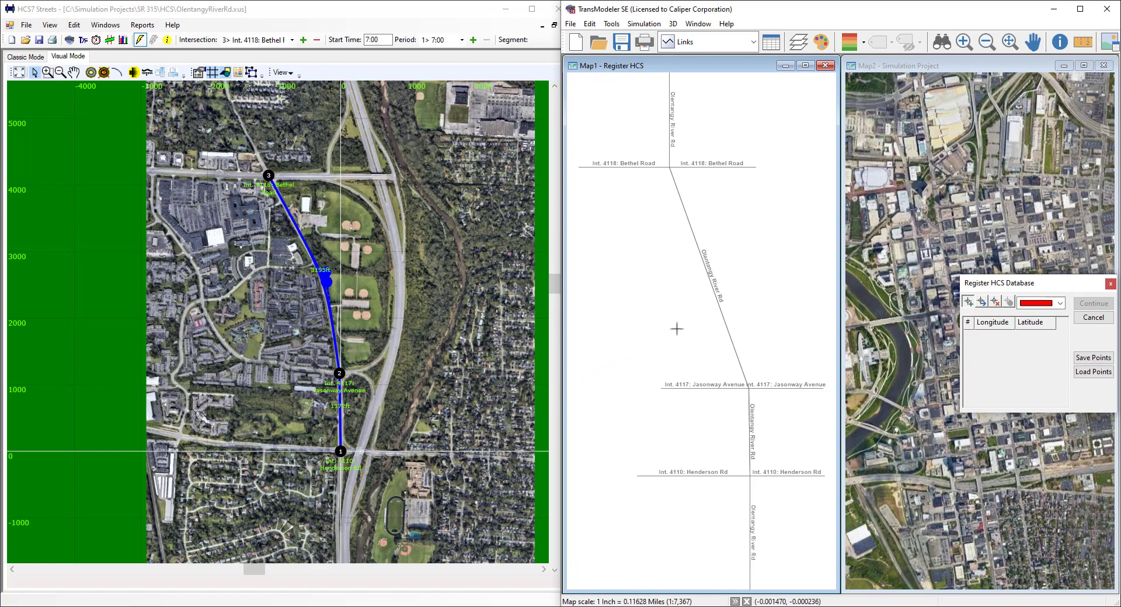
- Move the Register HCS Database dialog aside and center the HCS network on the Jasonway Avenue and Henderson Rd intersections
{"action": "mouse_move", "coordinate": [1013, 283]}
{"action": "left_mouse_down"}
{"action": "mouse_move", "coordinate": [931, 370]}
{"action": "mouse_move", "coordinate": [871, 411]}
{"action": "left_mouse_up"}
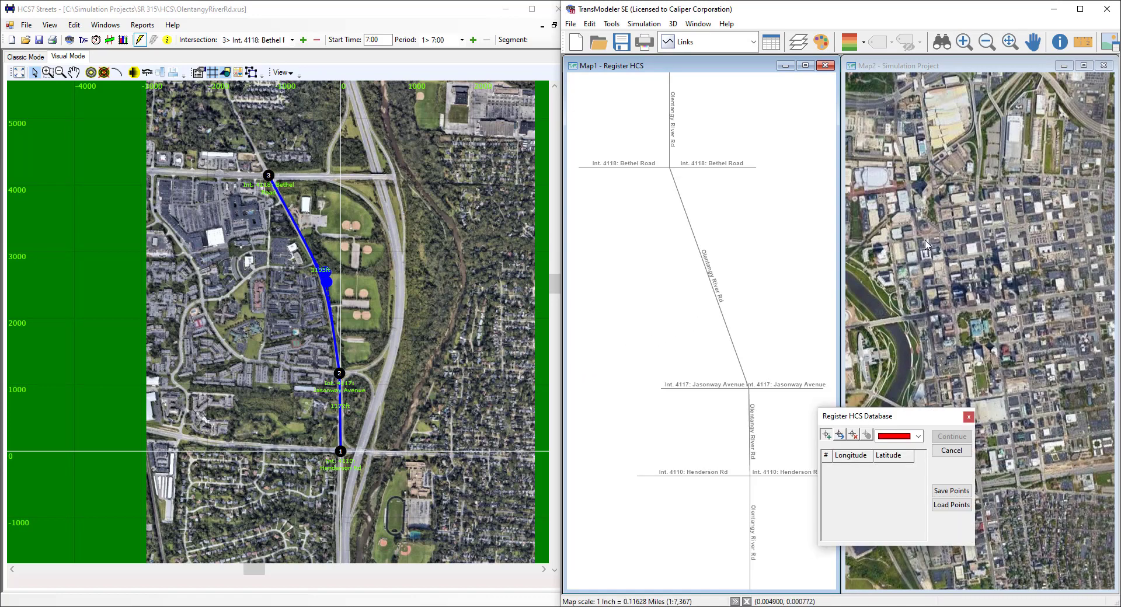
{"action": "left_click_drag", "start_coordinate": [744, 349], "coordinate": [666, 231]}
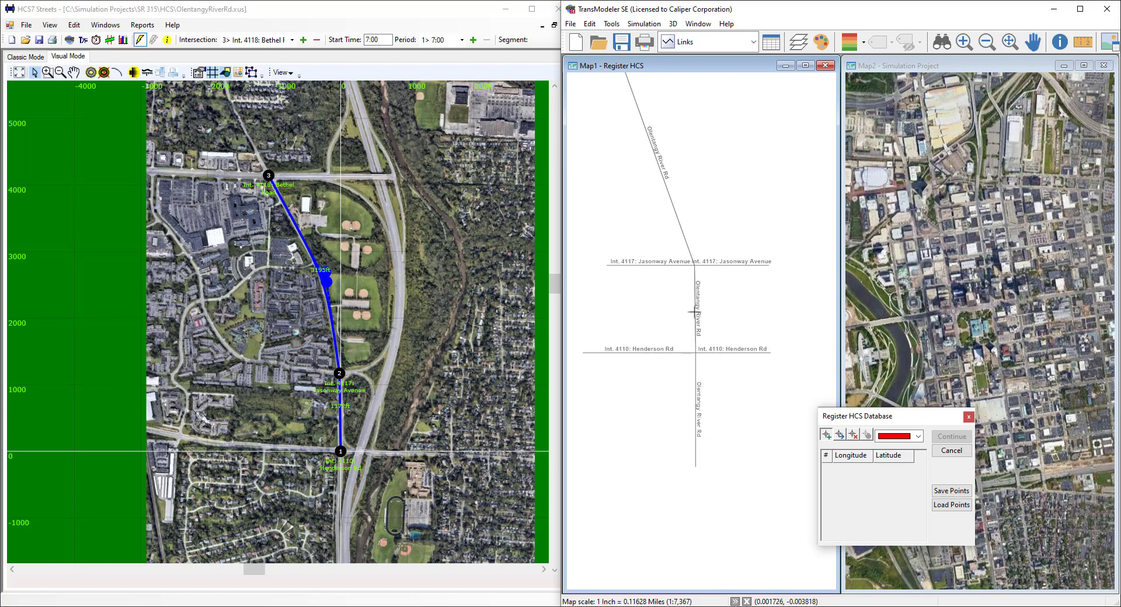
{"action": "mouse_move", "coordinate": [339, 376]}
- Follow the satellite map north from downtown Columbus to the Henderson Rd area of the corridor
{"action": "left_click", "coordinate": [938, 233]}
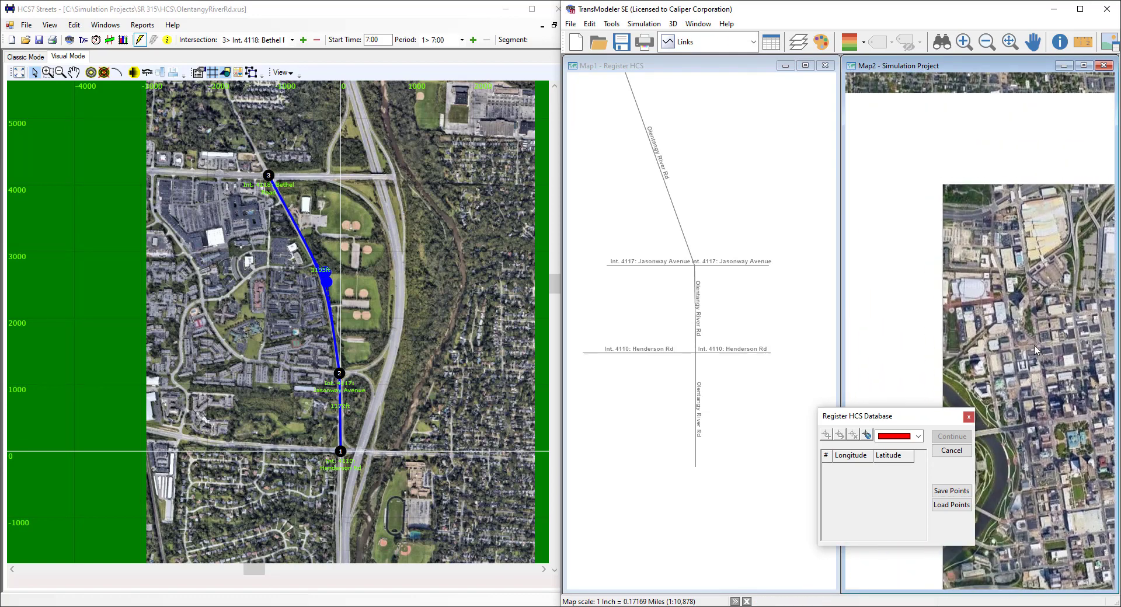
{"action": "left_click_drag", "start_coordinate": [913, 268], "coordinate": [1034, 347]}
{"action": "left_click_drag", "start_coordinate": [960, 279], "coordinate": [1025, 397]}
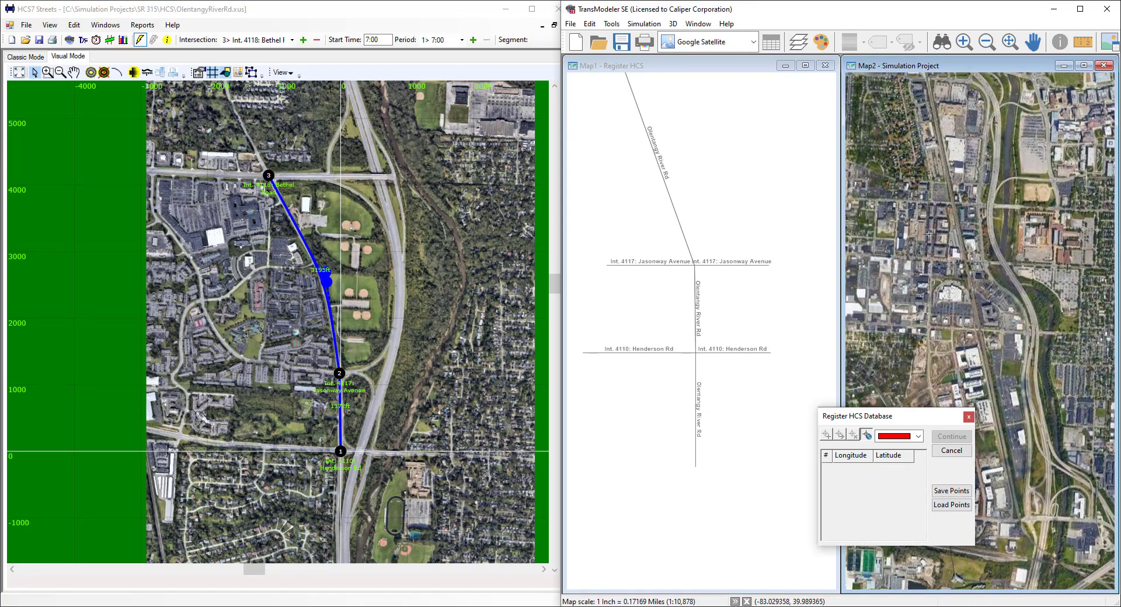
{"action": "left_click_drag", "start_coordinate": [937, 253], "coordinate": [1014, 363]}
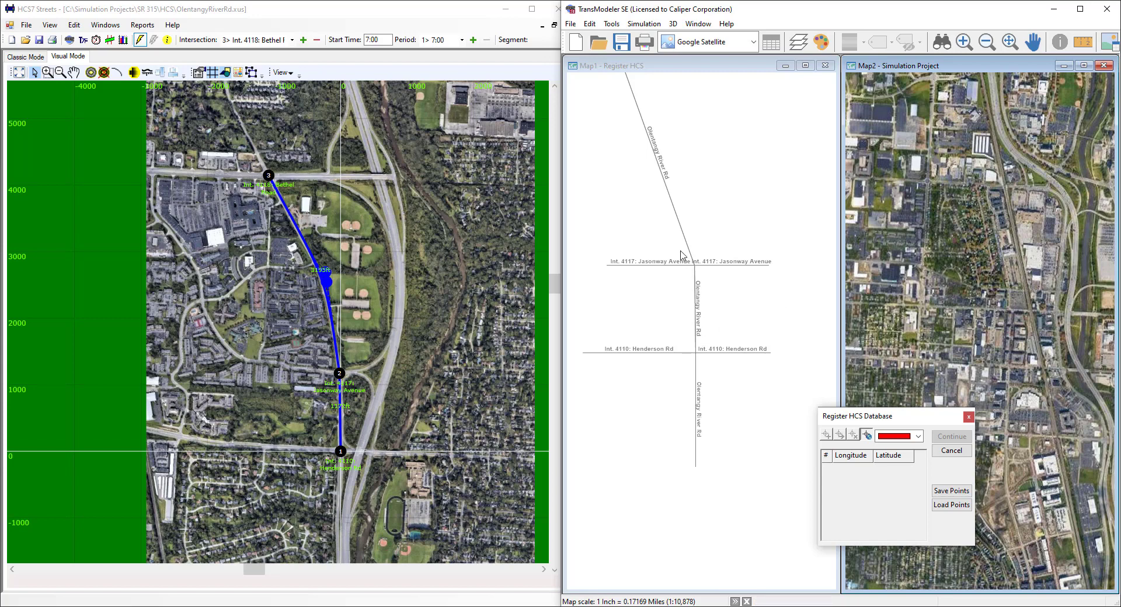
{"action": "left_click_drag", "start_coordinate": [965, 234], "coordinate": [966, 405]}
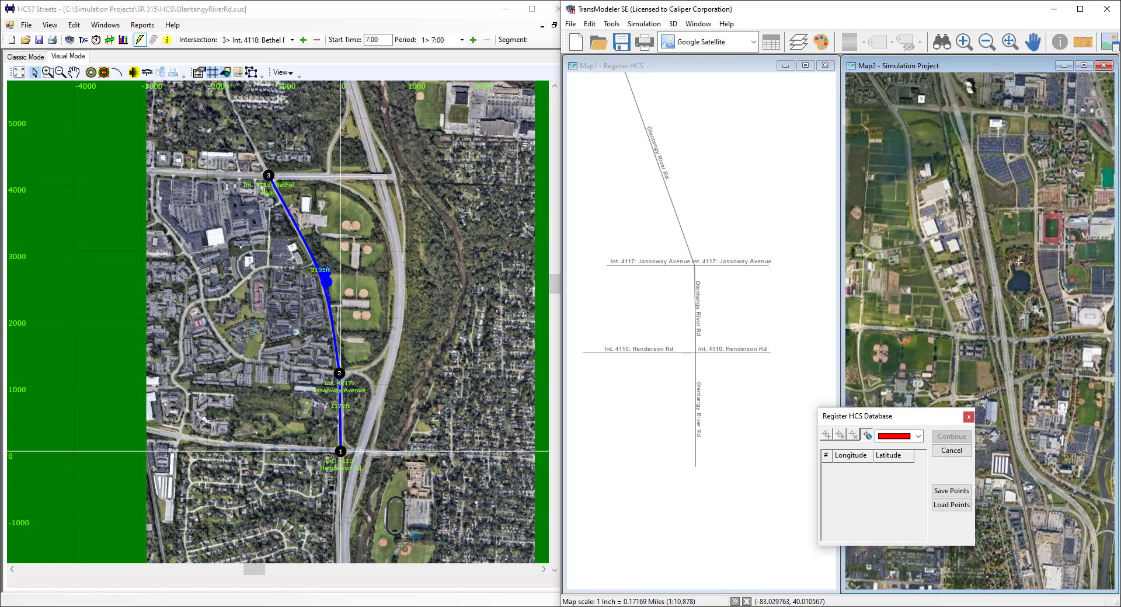
{"action": "scroll", "coordinate": [1017, 263], "scroll_direction": "down", "scroll_amount": 1}
{"action": "left_click_drag", "start_coordinate": [972, 175], "coordinate": [964, 273]}
{"action": "left_click_drag", "start_coordinate": [986, 198], "coordinate": [983, 300]}
{"action": "left_click_drag", "start_coordinate": [995, 237], "coordinate": [991, 276]}
{"action": "scroll", "coordinate": [992, 277], "scroll_direction": "up", "scroll_amount": 1}
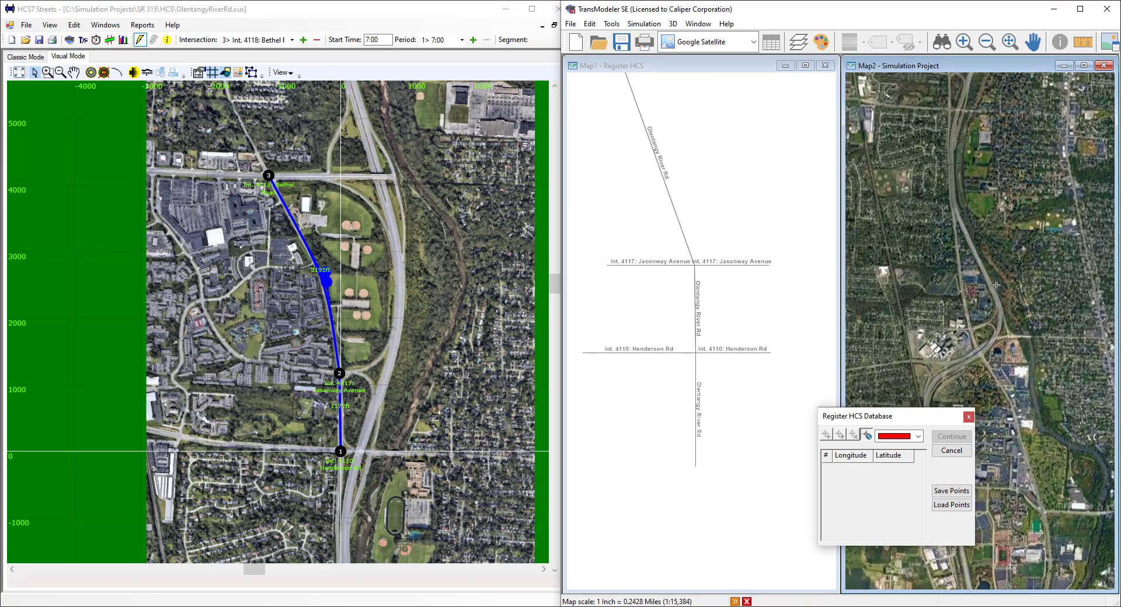
{"action": "scroll", "coordinate": [996, 257], "scroll_direction": "up", "scroll_amount": 2}
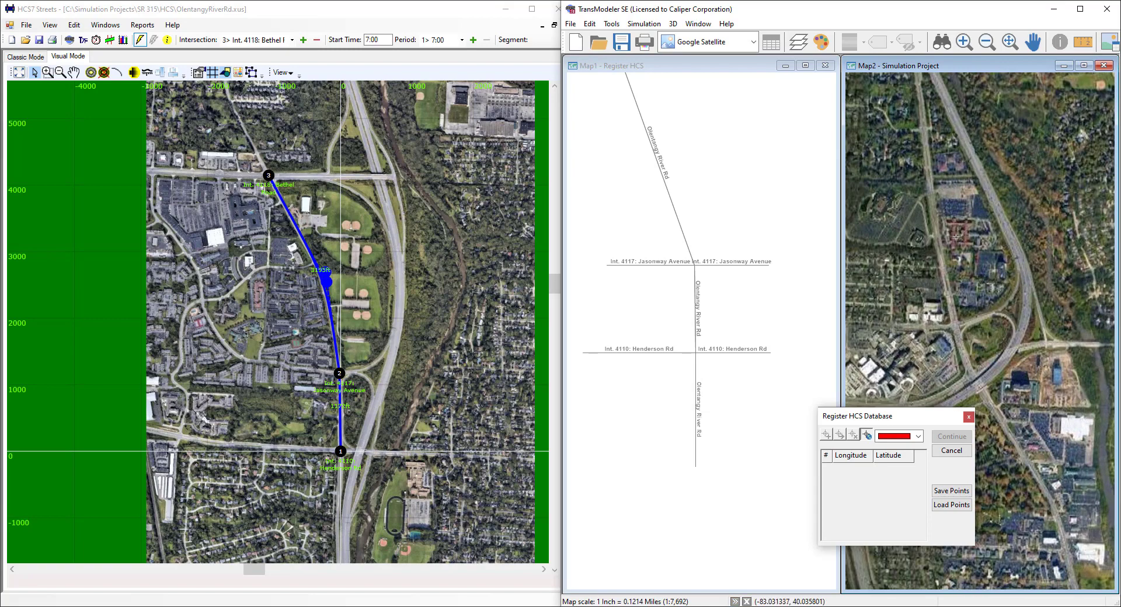
{"action": "left_click_drag", "start_coordinate": [975, 248], "coordinate": [1051, 329]}
{"action": "left_click_drag", "start_coordinate": [1019, 259], "coordinate": [1021, 397]}
{"action": "left_click_drag", "start_coordinate": [1023, 240], "coordinate": [1019, 399]}
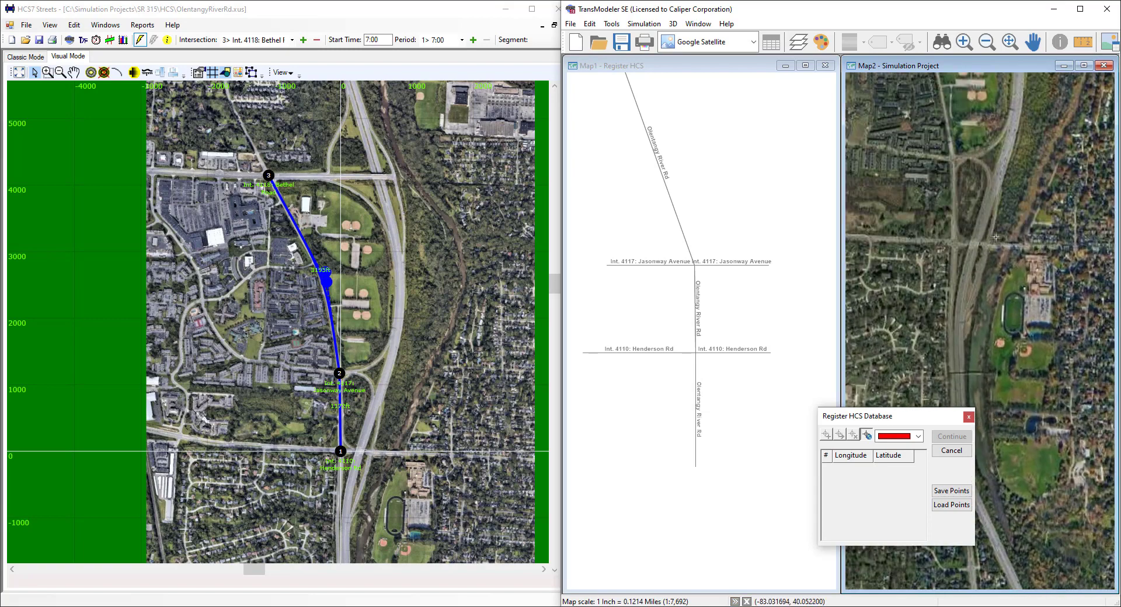
- Locate the Olentangy River Rd and Henderson Rd intersection up close on the satellite map
{"action": "left_click_drag", "start_coordinate": [1019, 273], "coordinate": [1032, 335]}
{"action": "scroll", "coordinate": [989, 310], "scroll_direction": "up", "scroll_amount": 1}
{"action": "scroll", "coordinate": [989, 309], "scroll_direction": "up", "scroll_amount": 1}
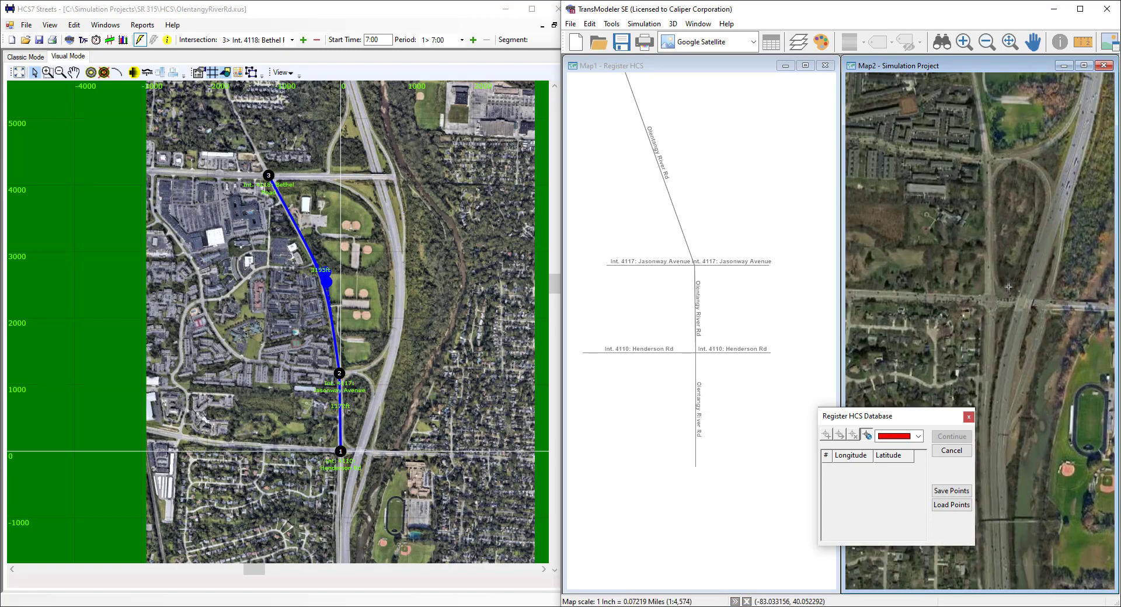
{"action": "scroll", "coordinate": [1015, 286], "scroll_direction": "up", "scroll_amount": 2}
{"action": "scroll", "coordinate": [1013, 313], "scroll_direction": "up", "scroll_amount": 2}
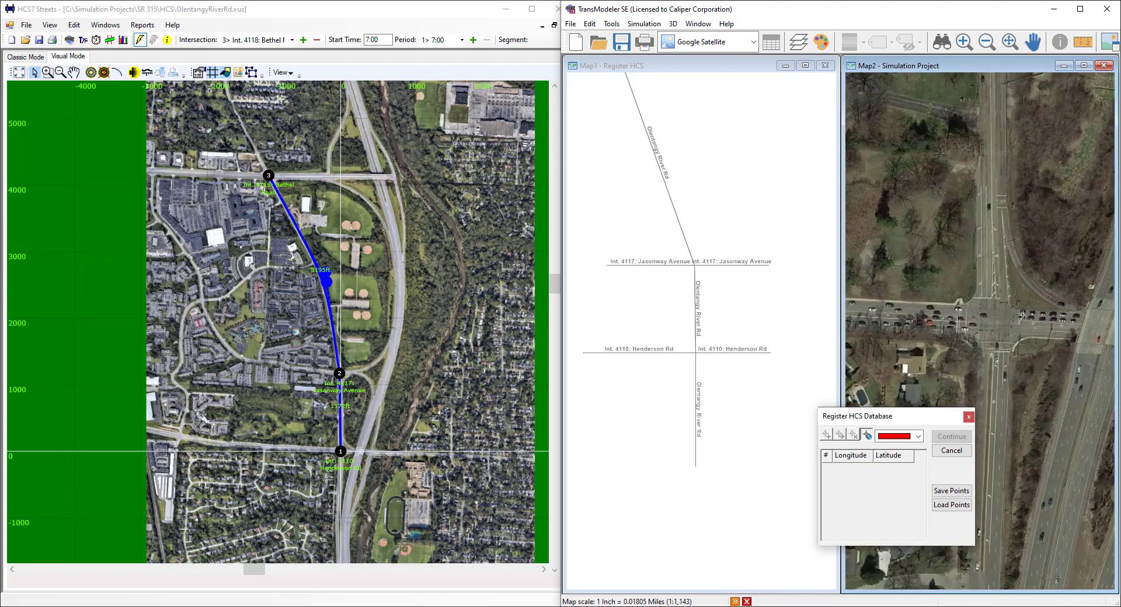
{"action": "scroll", "coordinate": [1011, 284], "scroll_direction": "up", "scroll_amount": 2}
{"action": "left_click_drag", "start_coordinate": [1007, 261], "coordinate": [1022, 330]}
{"action": "scroll", "coordinate": [1042, 233], "scroll_direction": "down", "scroll_amount": 1}
{"action": "scroll", "coordinate": [1041, 234], "scroll_direction": "down", "scroll_amount": 1}
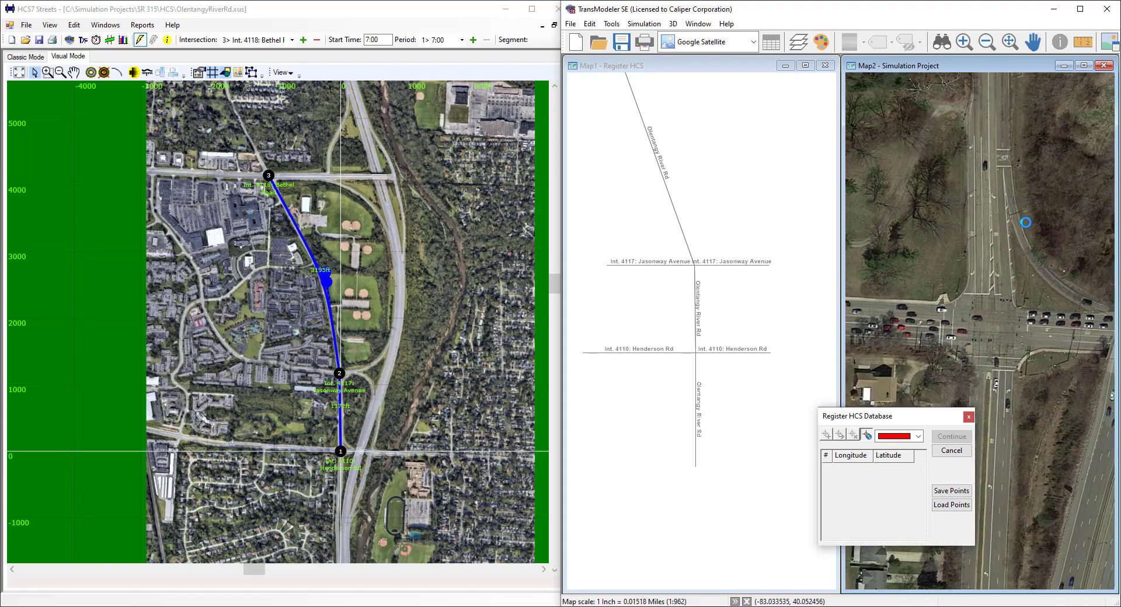
- Register control point 1 at the Olentangy River Rd and Henderson Rd intersection in both maps, at about longitude -83.0338, latitude 40.0519
{"action": "left_click", "coordinate": [714, 349]}
{"action": "scroll", "coordinate": [702, 350], "scroll_direction": "up", "scroll_amount": 2}
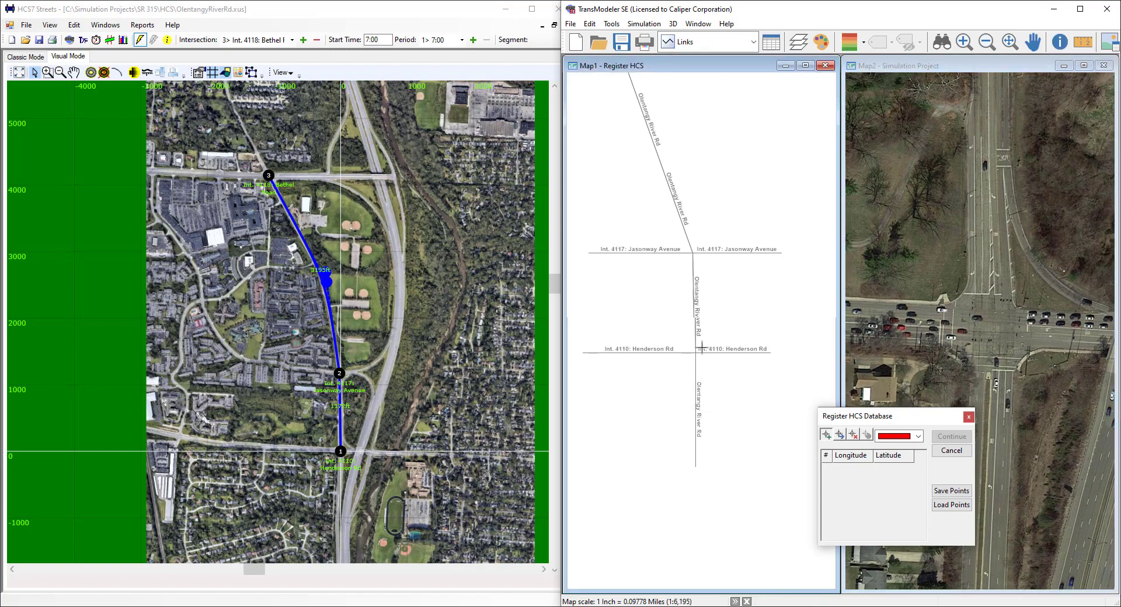
{"action": "left_click_drag", "start_coordinate": [702, 369], "coordinate": [716, 351]}
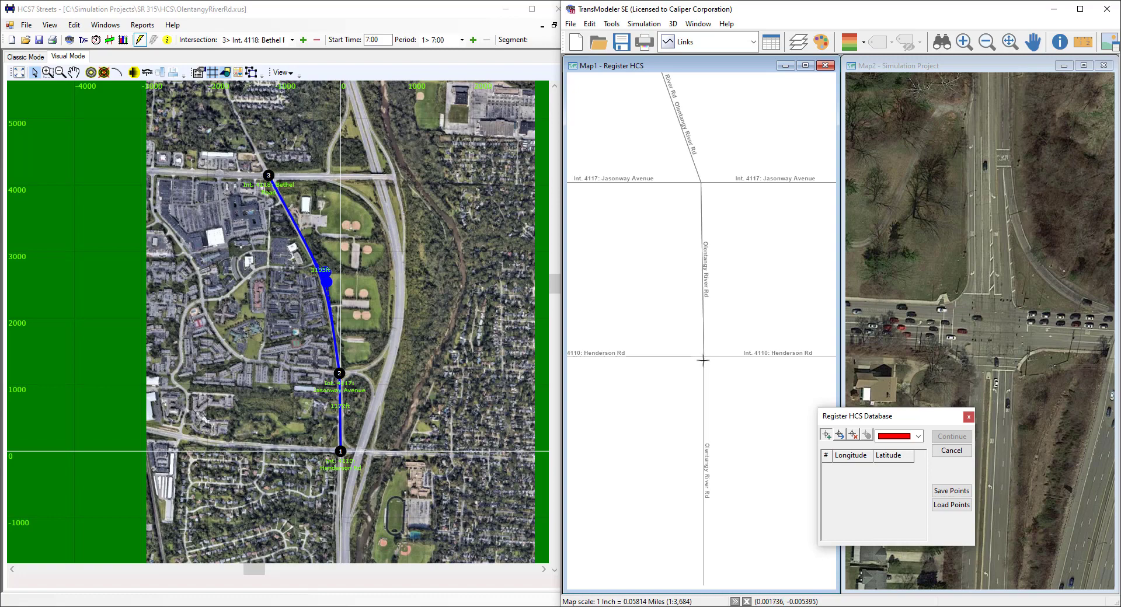
{"action": "left_click", "coordinate": [703, 357]}
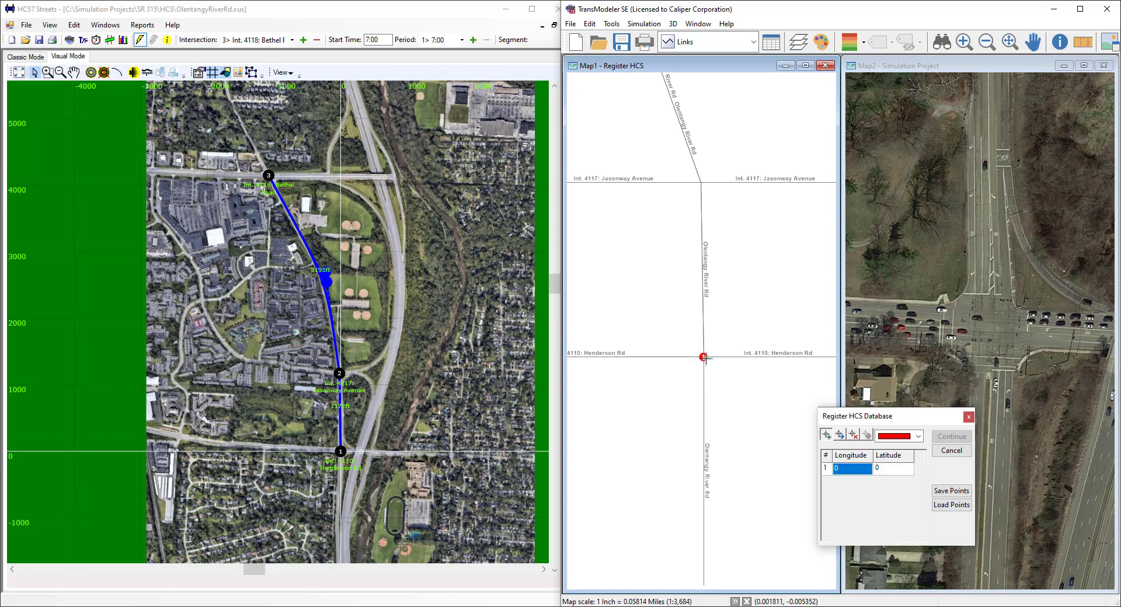
{"action": "left_click", "coordinate": [987, 333]}
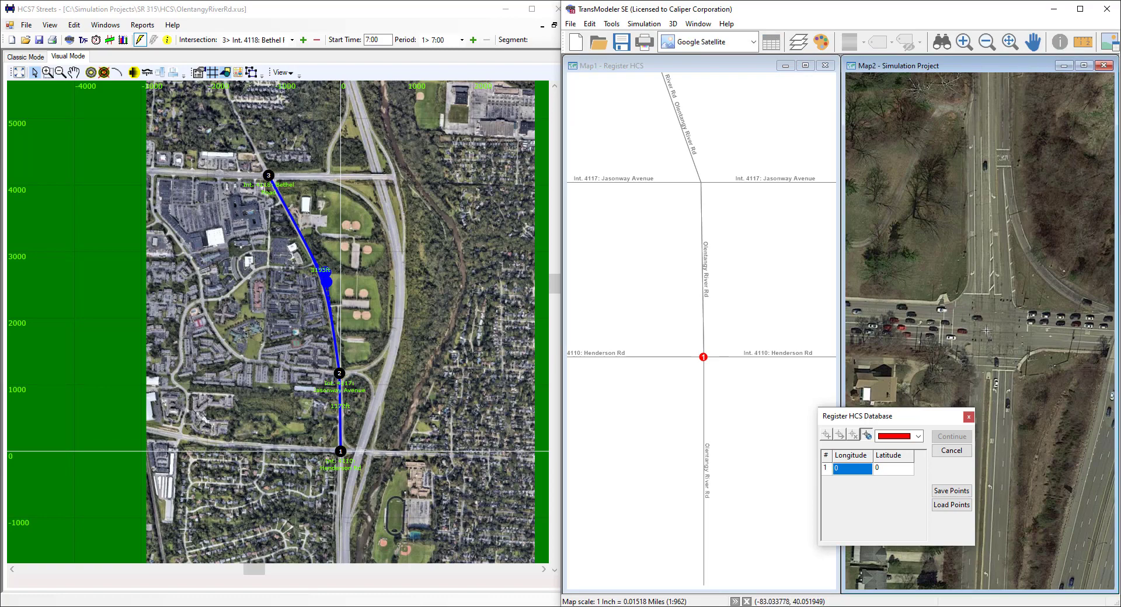
{"action": "left_click", "coordinate": [986, 331]}
- Register control point 2 at the Jasonway Avenue intersection in the HCS network and satellite map, at about longitude -83.0338, latitude 40.0551
{"action": "left_click_drag", "start_coordinate": [730, 194], "coordinate": [726, 368]}
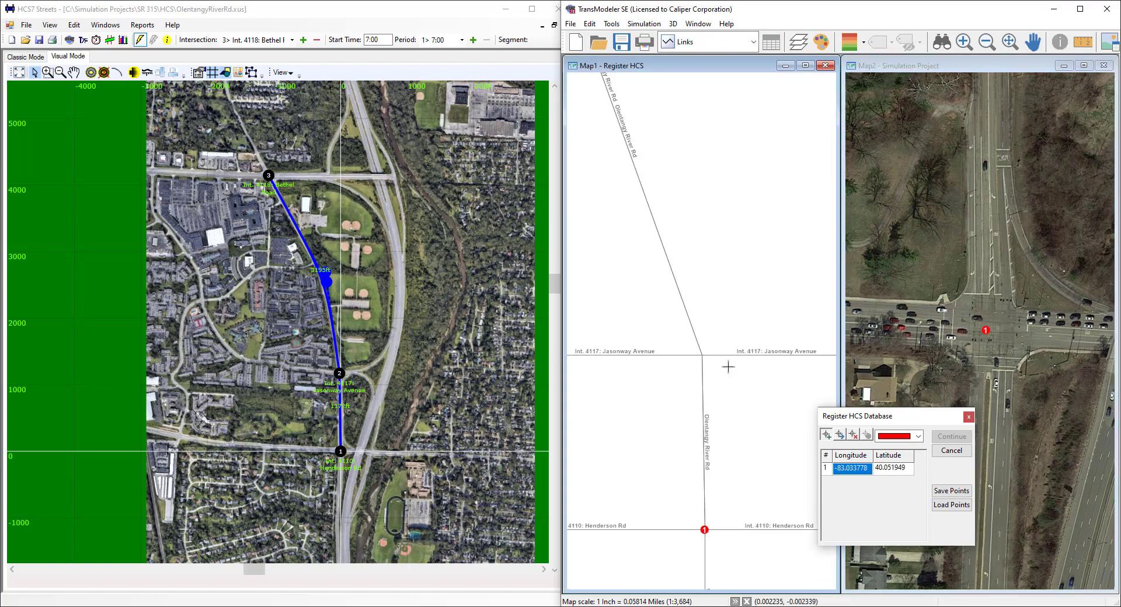
{"action": "left_click", "coordinate": [702, 356]}
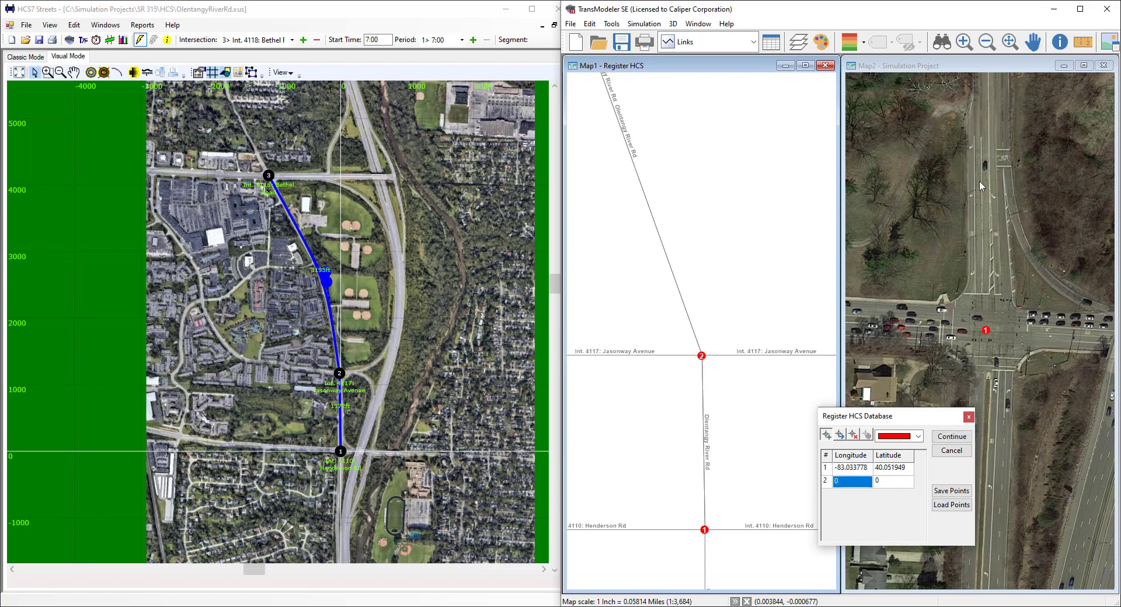
{"action": "mouse_move", "coordinate": [1028, 233]}
{"action": "left_mouse_down"}
{"action": "mouse_move", "coordinate": [1023, 408]}
{"action": "mouse_move", "coordinate": [1044, 502]}
{"action": "left_mouse_up"}
{"action": "left_click_drag", "start_coordinate": [1046, 248], "coordinate": [1040, 498]}
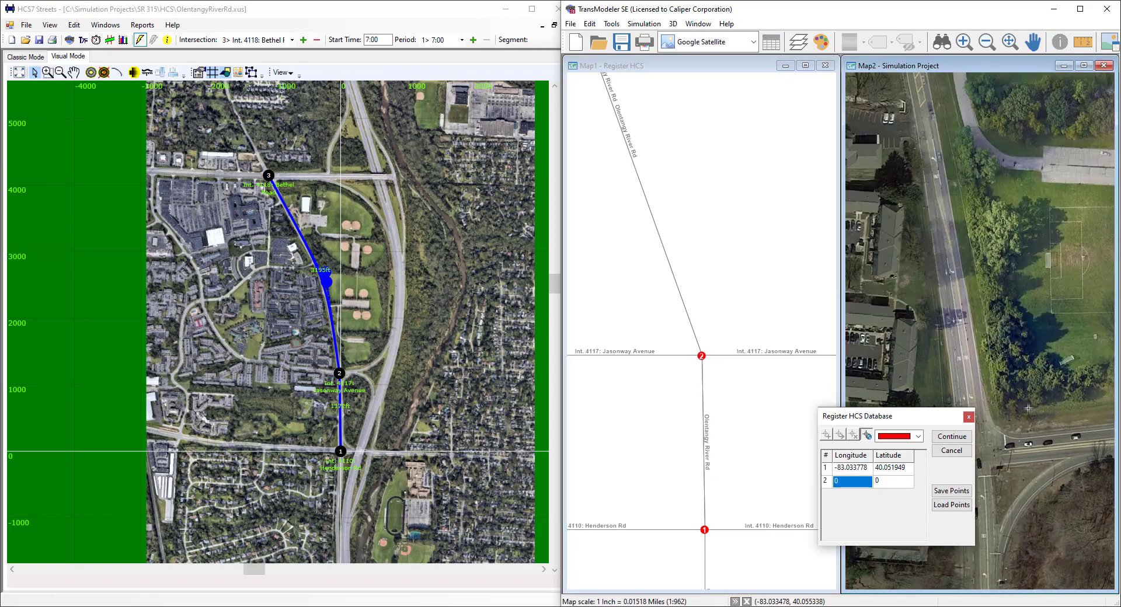
{"action": "left_click_drag", "start_coordinate": [1014, 423], "coordinate": [1034, 273]}
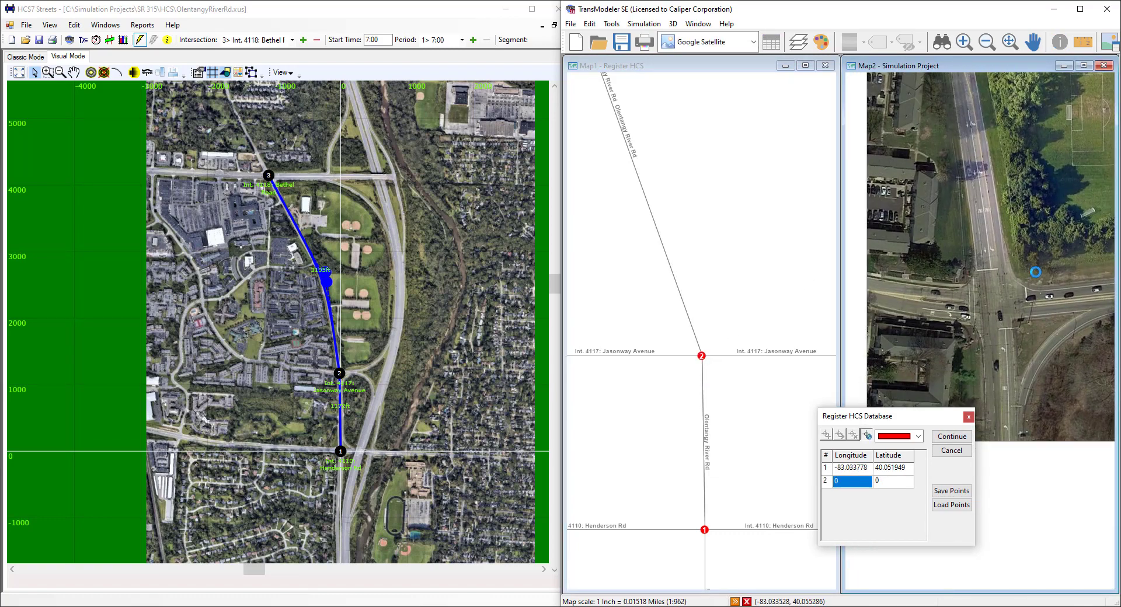
{"action": "left_click", "coordinate": [996, 302]}
- Register control point 3 at the Bethel Road intersection in the HCS network and satellite map, at about longitude -83.0376, latitude 40.0631
{"action": "mouse_move", "coordinate": [676, 167]}
{"action": "left_mouse_down"}
{"action": "mouse_move", "coordinate": [721, 260]}
{"action": "mouse_move", "coordinate": [724, 366]}
{"action": "left_mouse_up"}
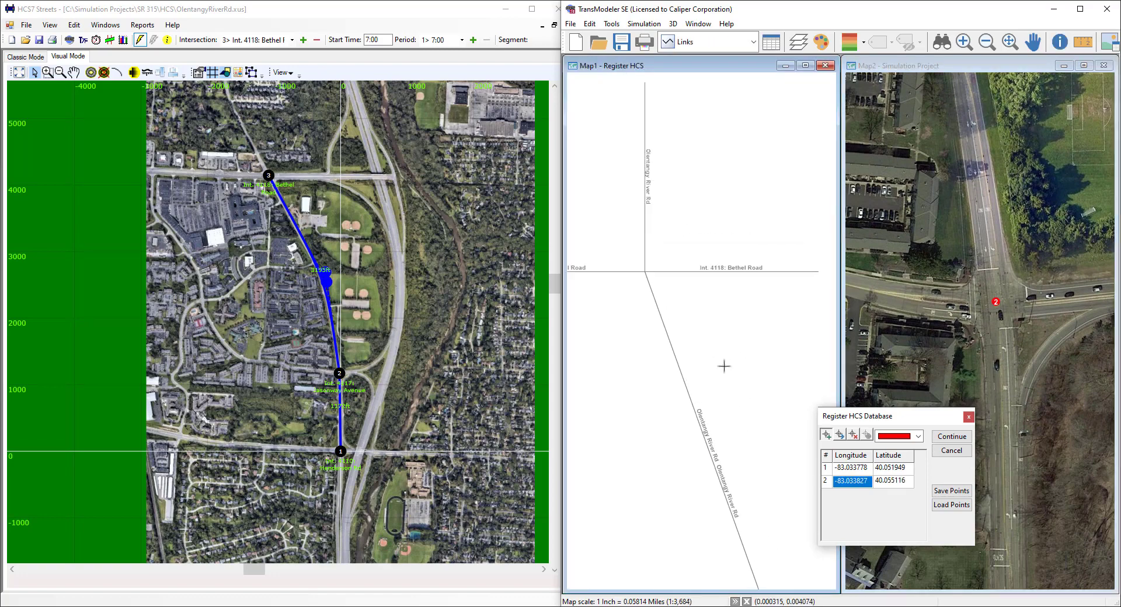
{"action": "left_click_drag", "start_coordinate": [675, 292], "coordinate": [783, 378]}
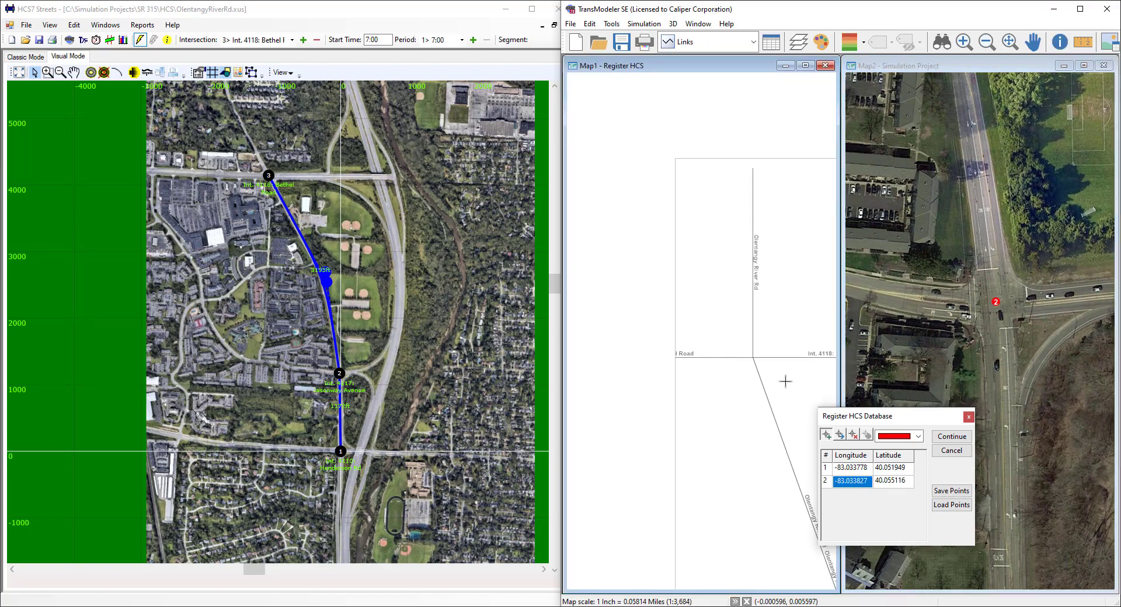
{"action": "left_click", "coordinate": [753, 357]}
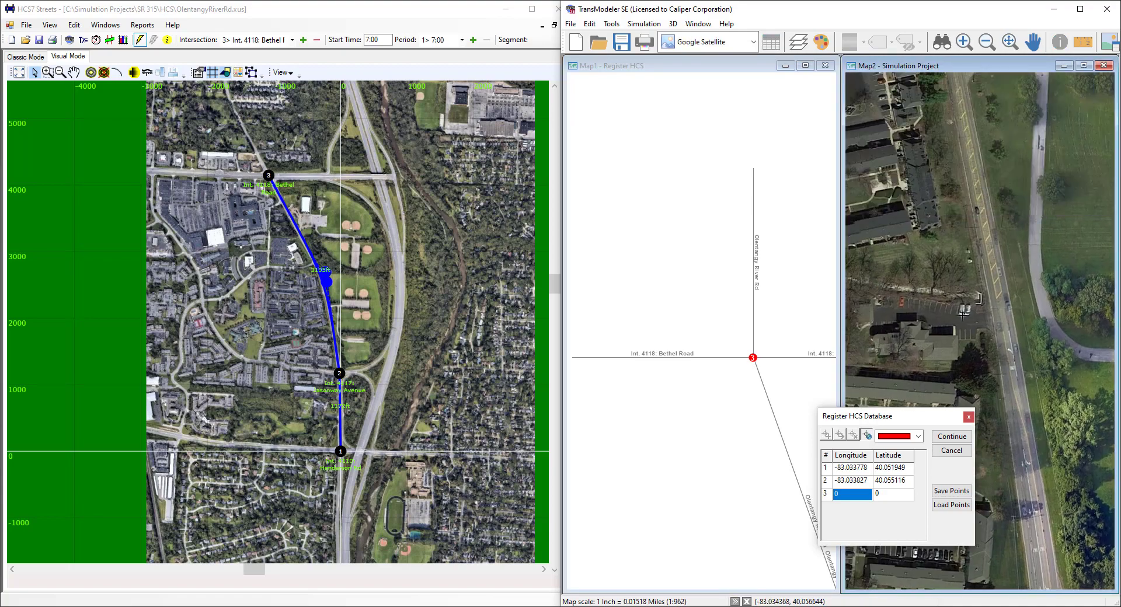
{"action": "left_click_drag", "start_coordinate": [962, 315], "coordinate": [967, 376]}
{"action": "left_click_drag", "start_coordinate": [932, 330], "coordinate": [1009, 442]}
{"action": "left_click_drag", "start_coordinate": [1013, 292], "coordinate": [1072, 520]}
{"action": "left_click_drag", "start_coordinate": [1057, 289], "coordinate": [1091, 526]}
{"action": "left_click_drag", "start_coordinate": [981, 251], "coordinate": [1063, 502]}
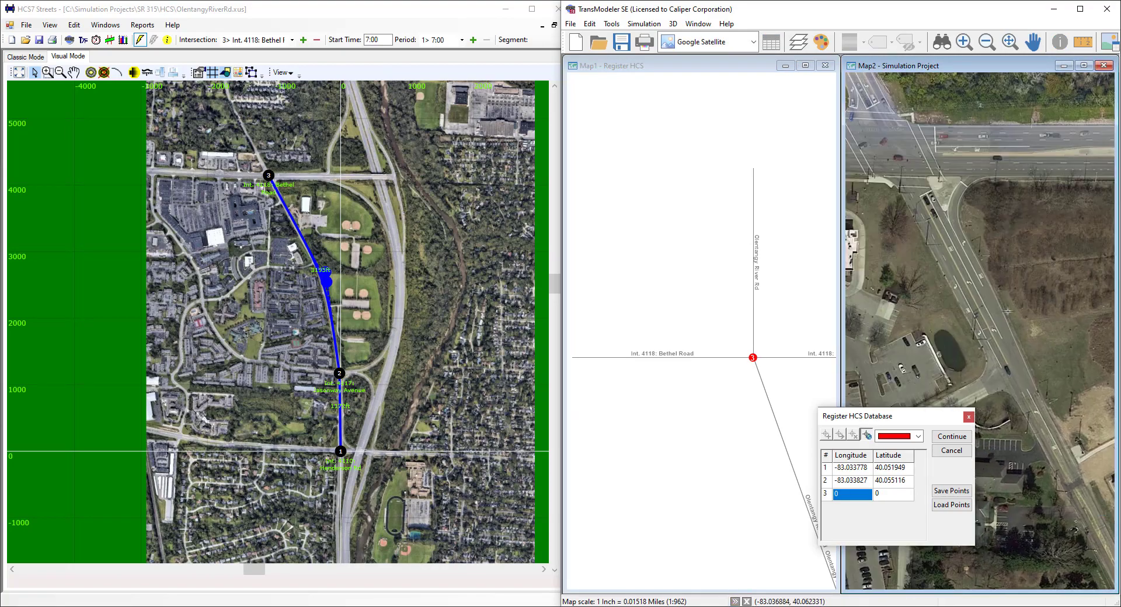
{"action": "left_click_drag", "start_coordinate": [929, 165], "coordinate": [993, 358]}
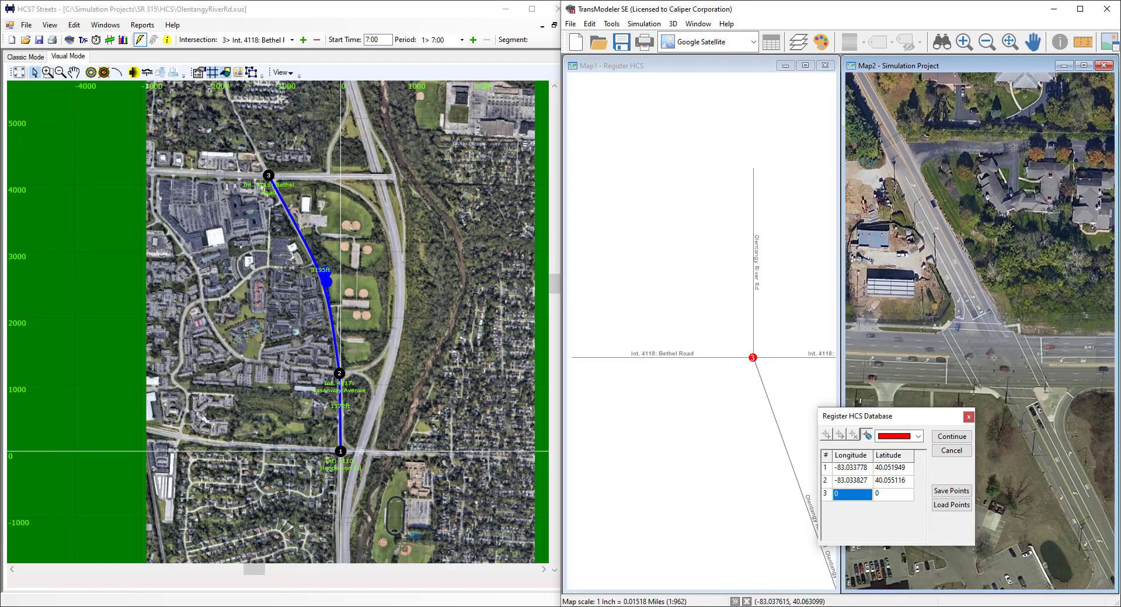
{"action": "left_click", "coordinate": [994, 357]}
- Save the control points as the coordinates file HCS Import, then continue the registration and maximize the imported simulation project map
{"action": "left_click_drag", "start_coordinate": [888, 417], "coordinate": [693, 140]}
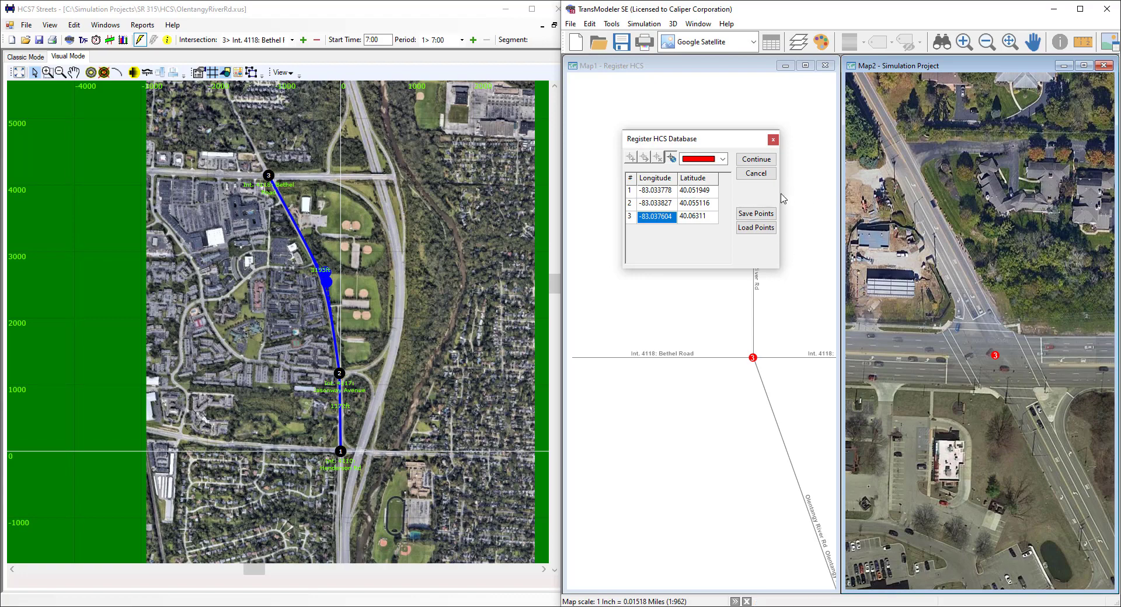
{"action": "left_click", "coordinate": [755, 214]}
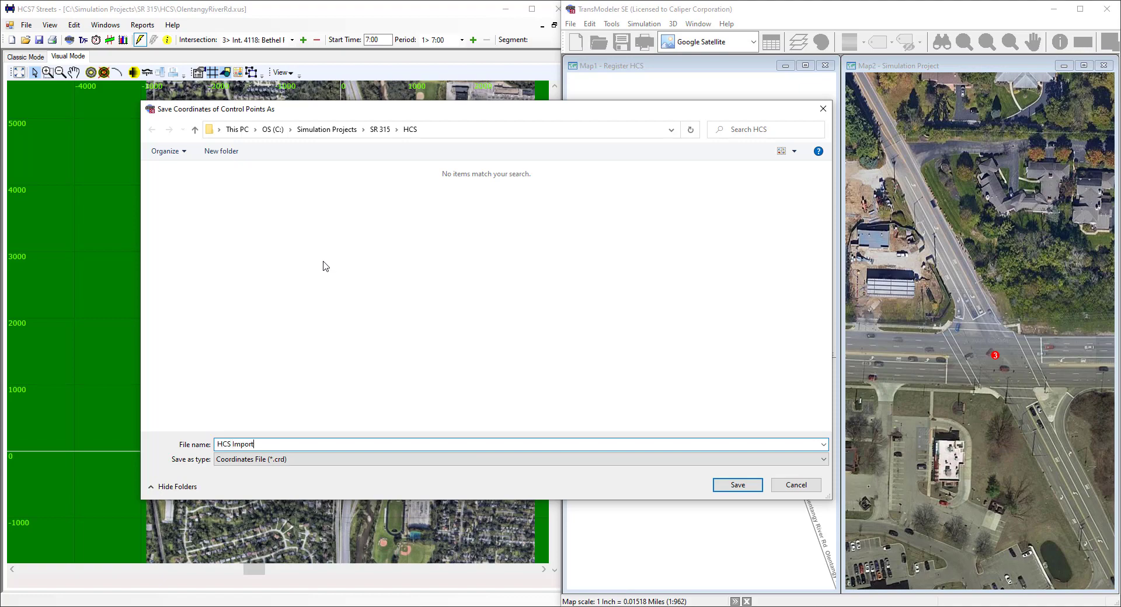
{"action": "key", "text": "Return"}
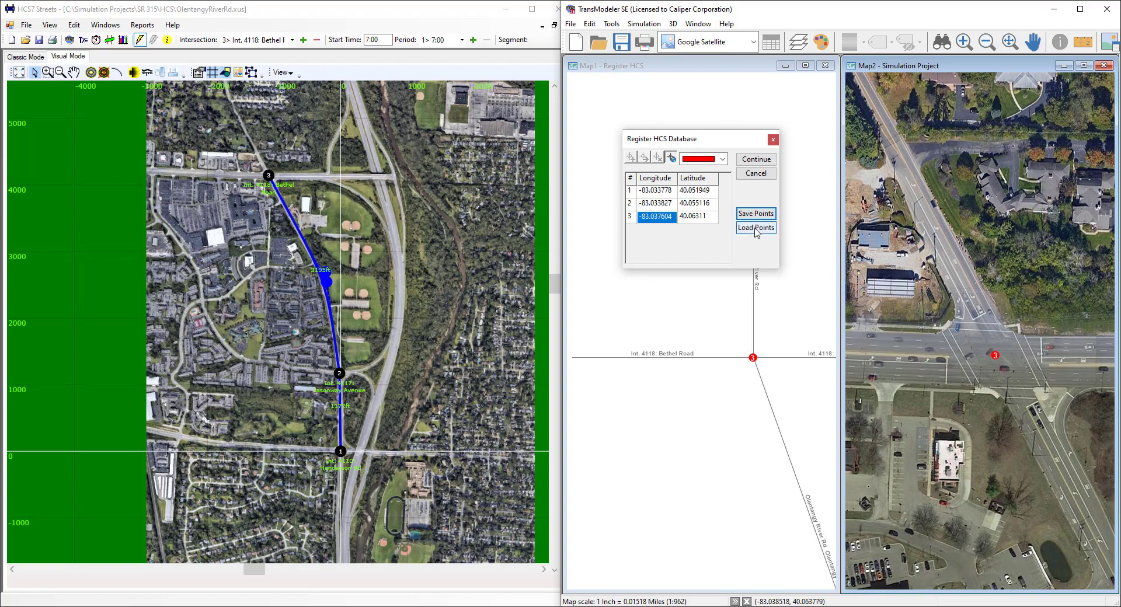
{"action": "left_click", "coordinate": [765, 172]}
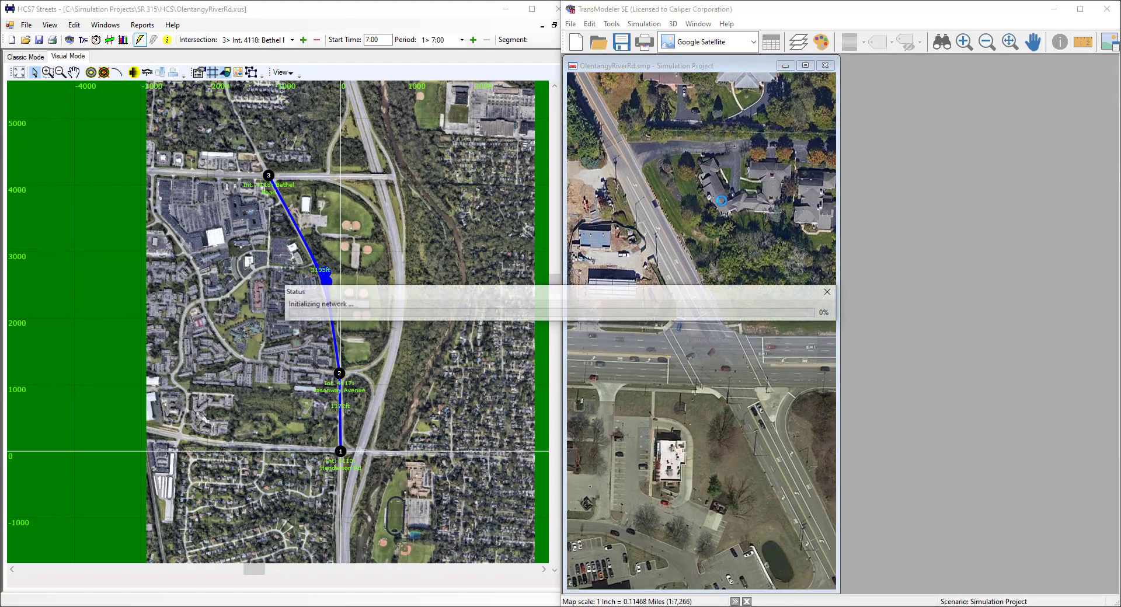
{"action": "left_click", "coordinate": [804, 66]}
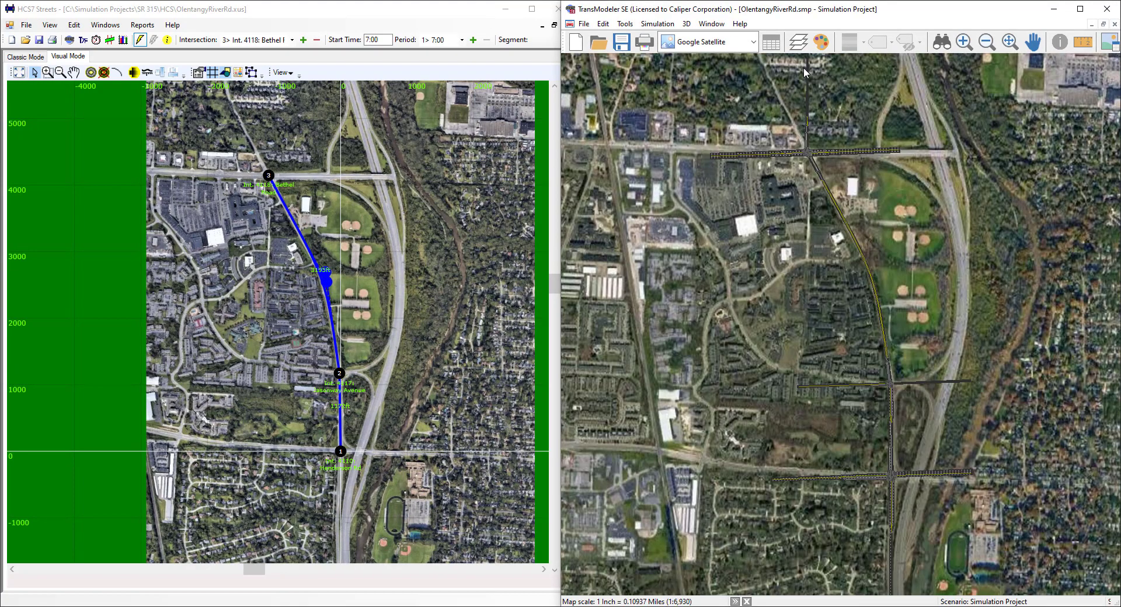
- Examine up close how the imported Henderson Rd intersection lines up with the satellite imagery
{"action": "scroll", "coordinate": [895, 471], "scroll_direction": "up", "scroll_amount": 1}
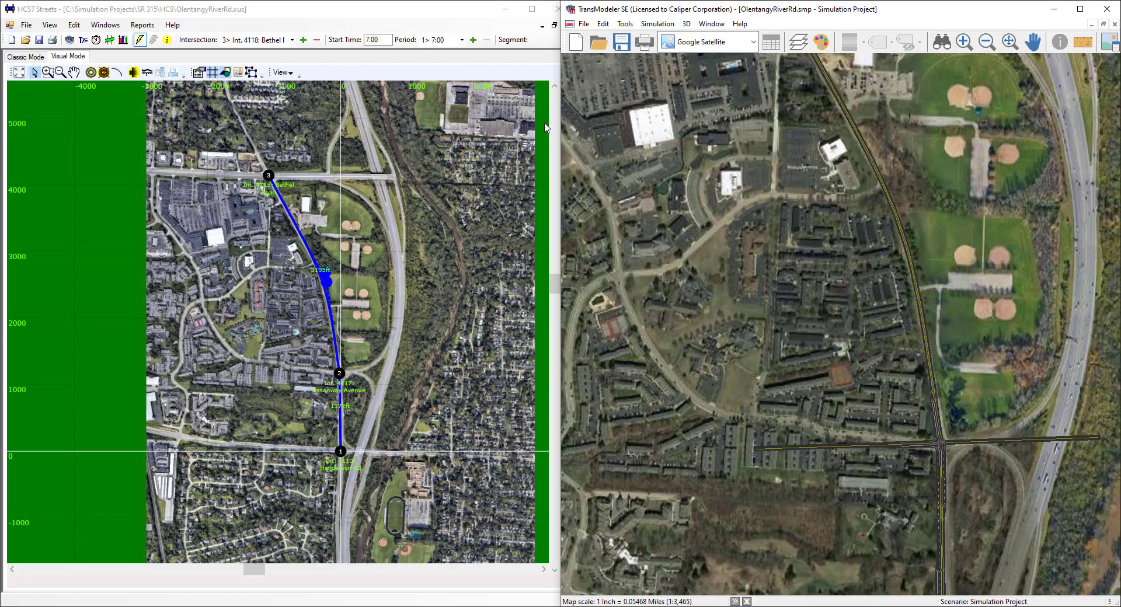
{"action": "scroll", "coordinate": [953, 432], "scroll_direction": "up", "scroll_amount": 1}
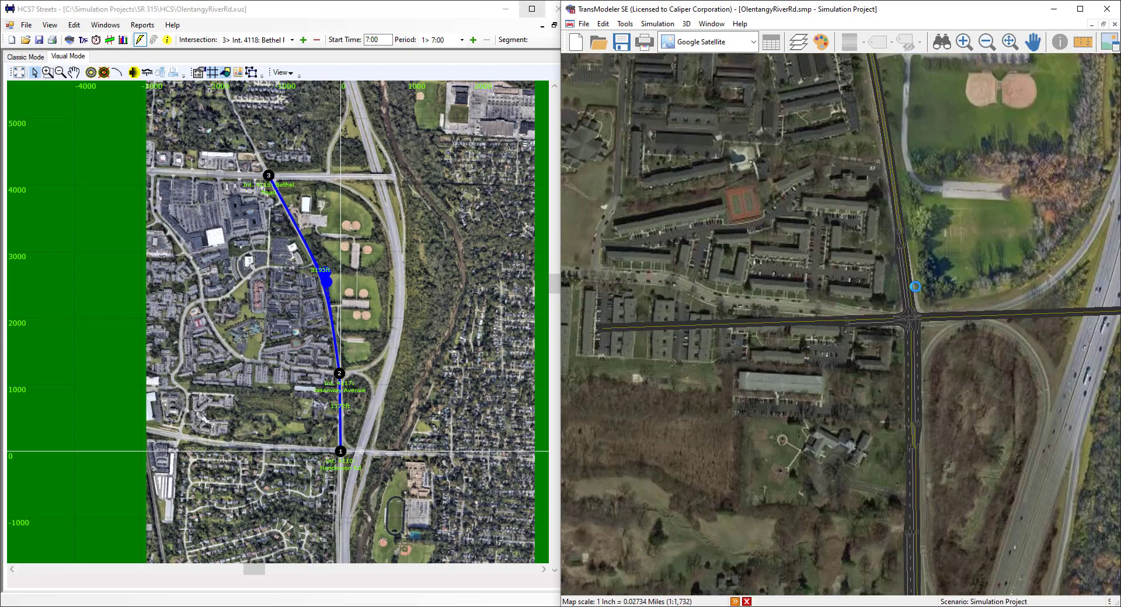
{"action": "scroll", "coordinate": [914, 286], "scroll_direction": "up", "scroll_amount": 1}
{"action": "left_click_drag", "start_coordinate": [941, 436], "coordinate": [839, 150]}
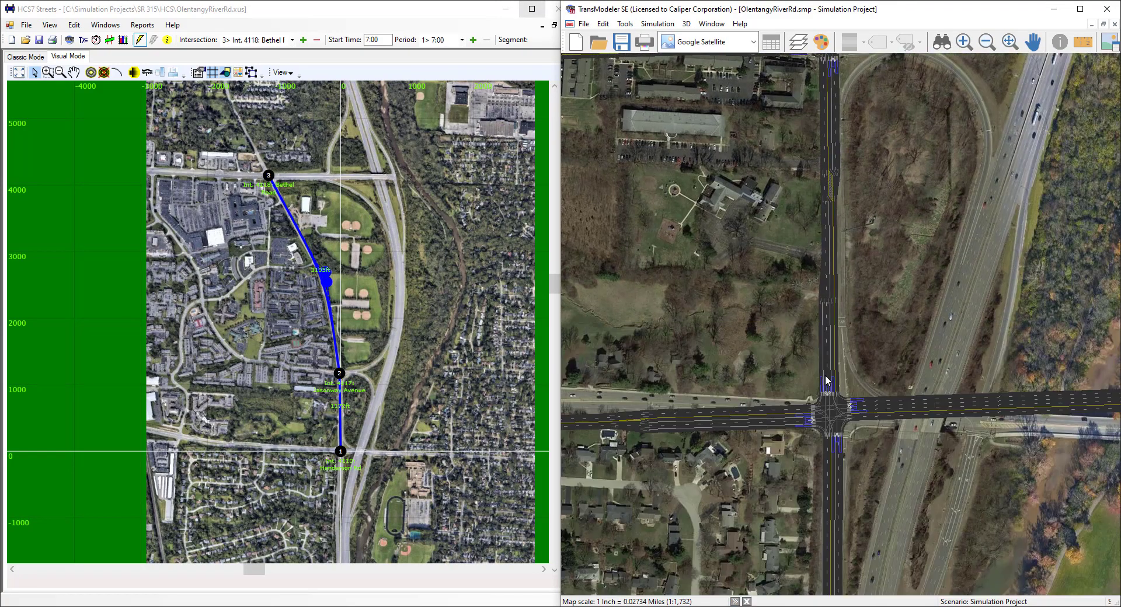
{"action": "scroll", "coordinate": [825, 399], "scroll_direction": "up", "scroll_amount": 1}
{"action": "scroll", "coordinate": [824, 400], "scroll_direction": "up", "scroll_amount": 1}
{"action": "left_click_drag", "start_coordinate": [848, 522], "coordinate": [903, 289]}
{"action": "scroll", "coordinate": [881, 270], "scroll_direction": "up", "scroll_amount": 1}
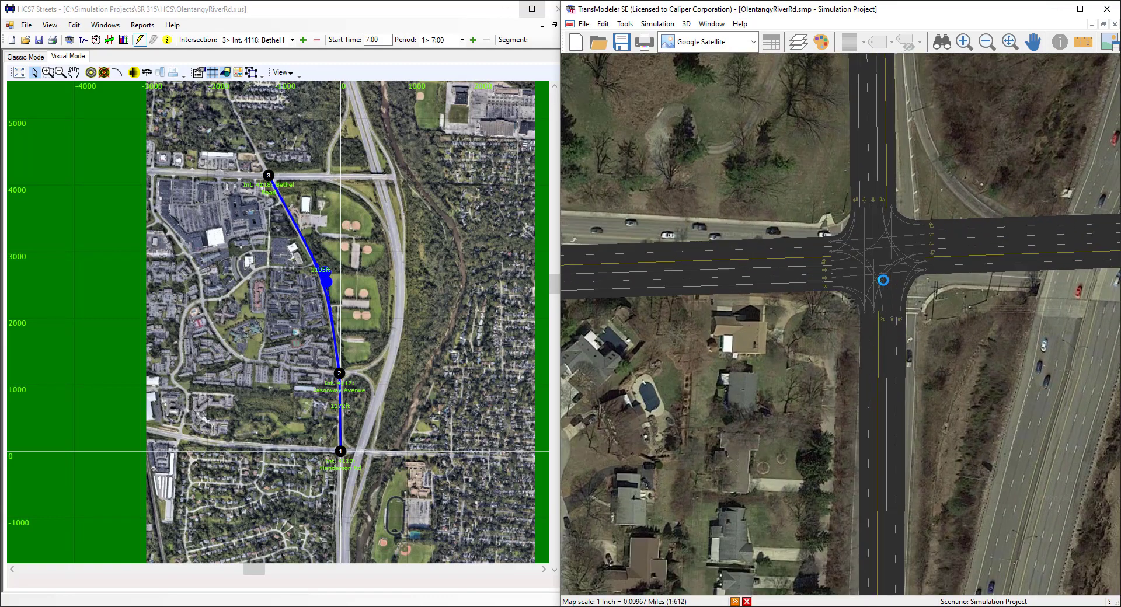
{"action": "scroll", "coordinate": [922, 240], "scroll_direction": "down", "scroll_amount": 1}
{"action": "left_click_drag", "start_coordinate": [922, 240], "coordinate": [907, 359]}
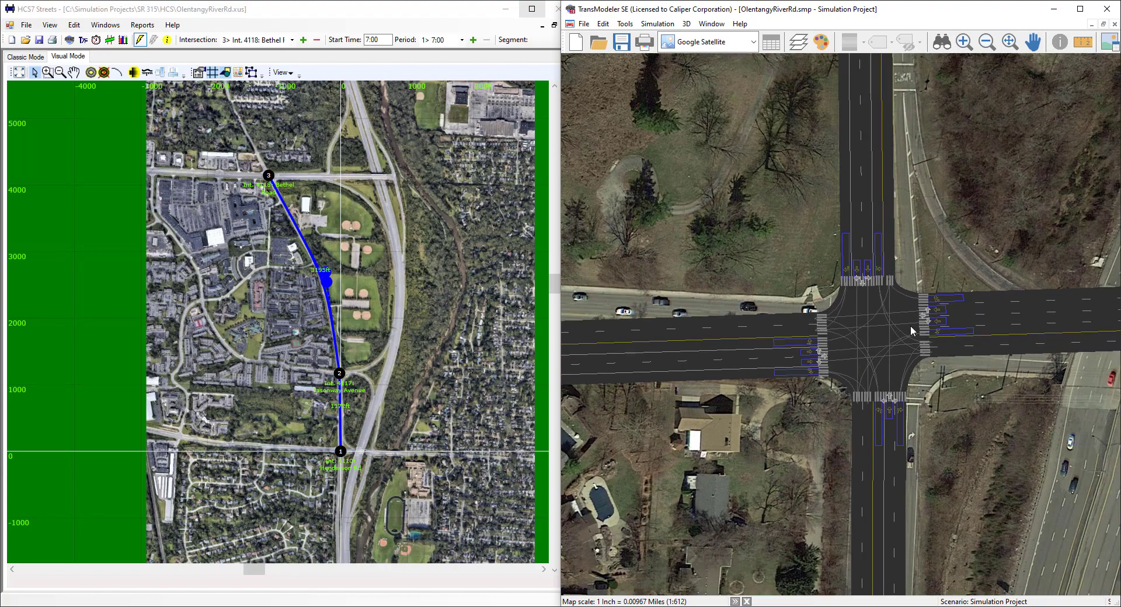
{"action": "scroll", "coordinate": [909, 324], "scroll_direction": "down", "scroll_amount": 2}
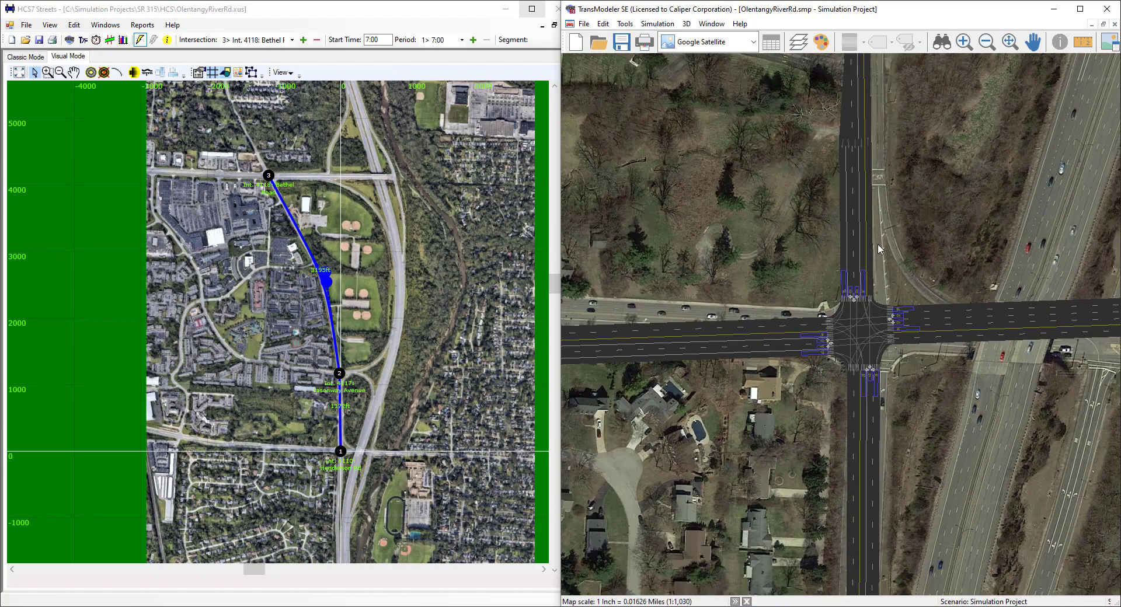
- Follow the imported Olentangy River Rd north past Jasonway Avenue to Bethel Road and compare its alignment with the satellite imagery
{"action": "left_click_drag", "start_coordinate": [877, 243], "coordinate": [882, 467]}
{"action": "left_click_drag", "start_coordinate": [872, 222], "coordinate": [874, 415]}
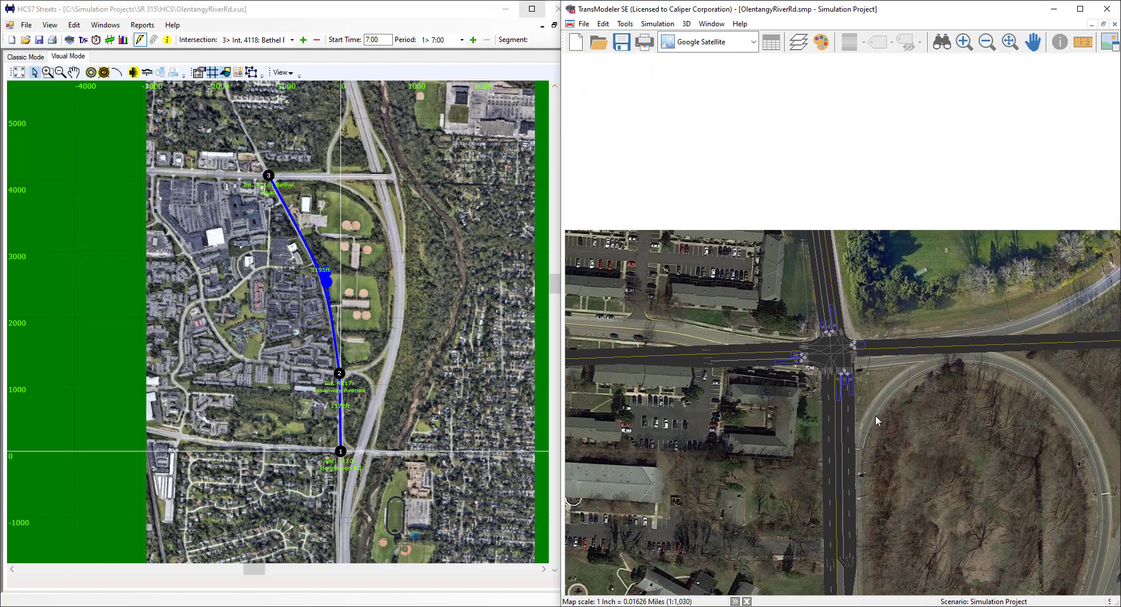
{"action": "left_click_drag", "start_coordinate": [850, 352], "coordinate": [859, 384]}
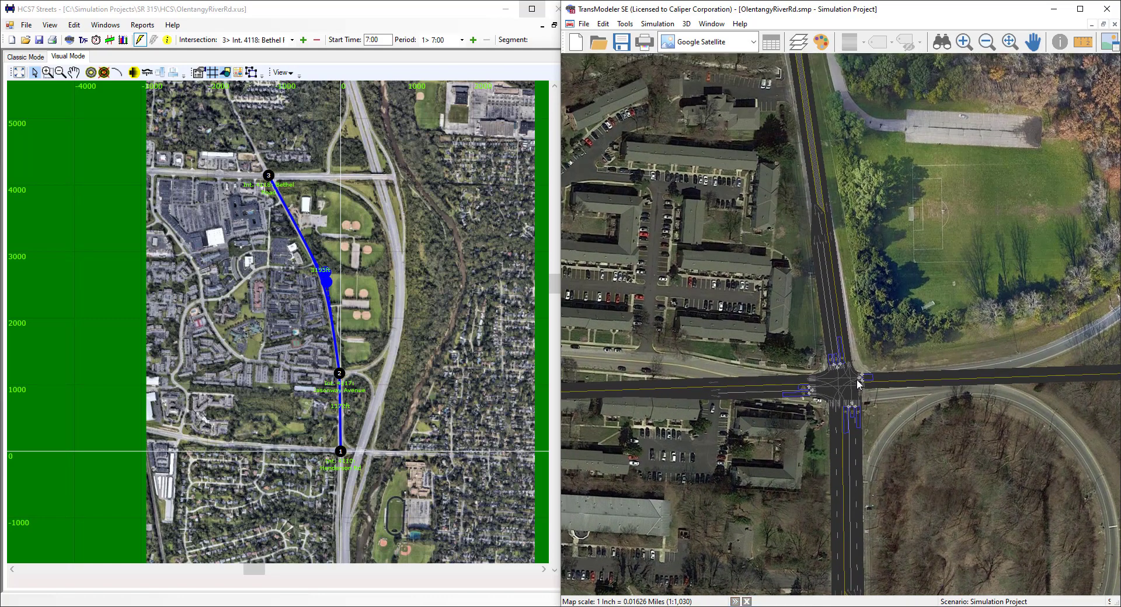
{"action": "left_click_drag", "start_coordinate": [843, 189], "coordinate": [876, 449]}
{"action": "left_click_drag", "start_coordinate": [812, 170], "coordinate": [910, 487]}
{"action": "left_click_drag", "start_coordinate": [871, 229], "coordinate": [985, 497]}
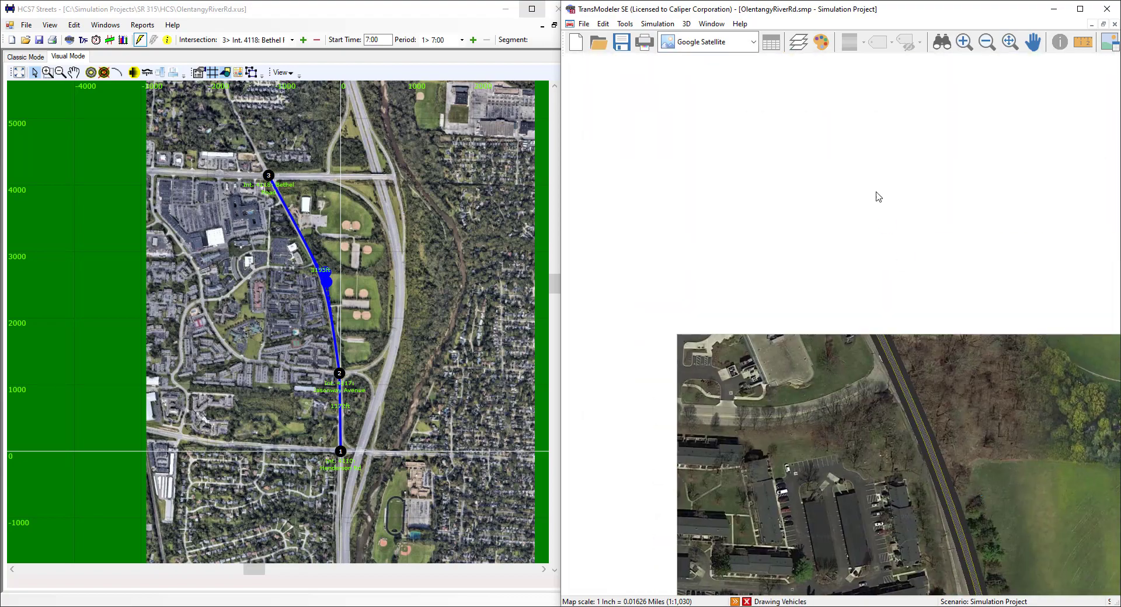
{"action": "left_click_drag", "start_coordinate": [878, 195], "coordinate": [1014, 461]}
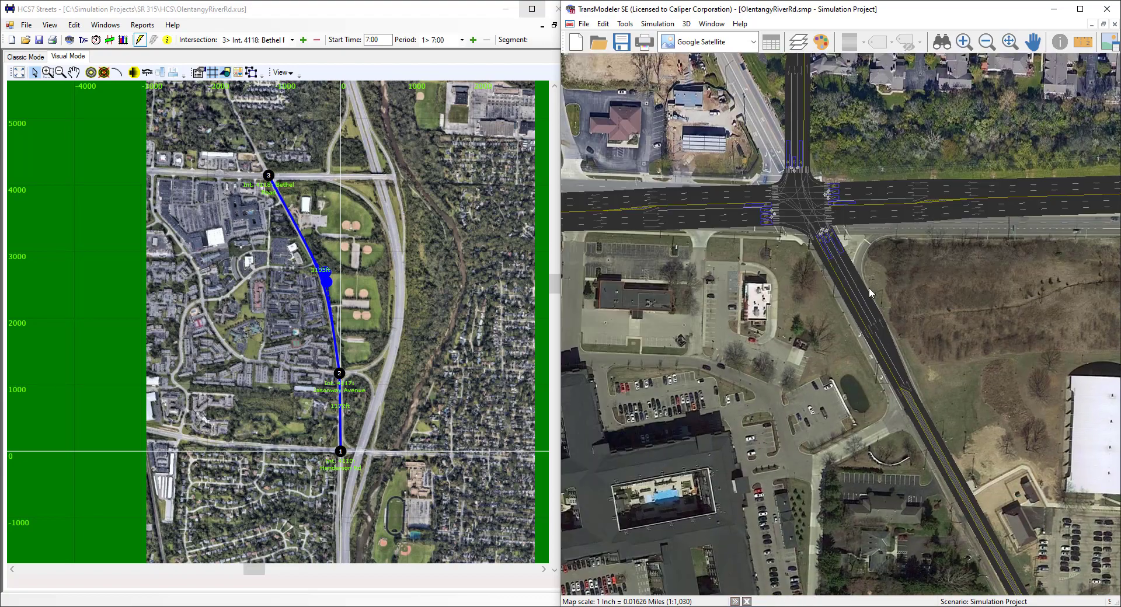
{"action": "left_click_drag", "start_coordinate": [903, 283], "coordinate": [942, 439]}
{"action": "scroll", "coordinate": [836, 174], "scroll_direction": "down", "scroll_amount": 2}
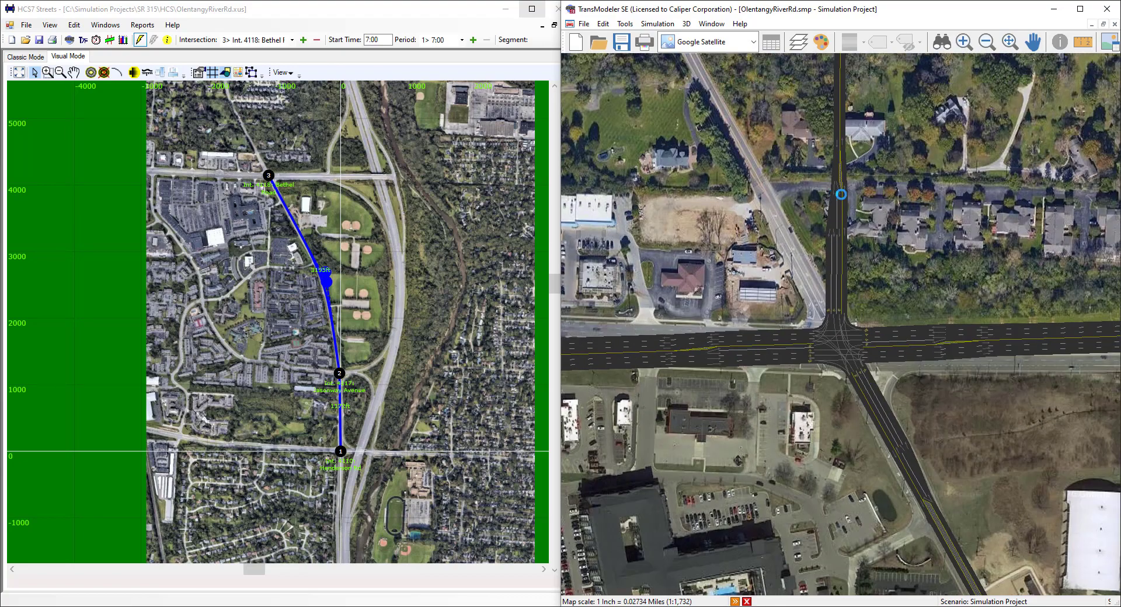
{"action": "left_click_drag", "start_coordinate": [910, 239], "coordinate": [940, 348]}
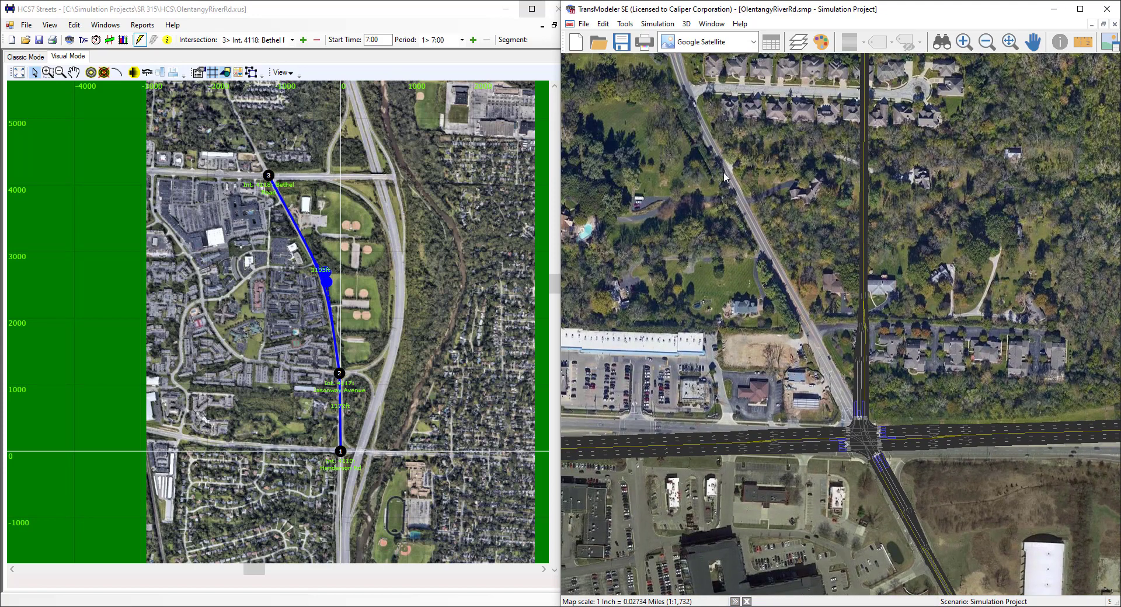
{"action": "left_click_drag", "start_coordinate": [867, 362], "coordinate": [838, 289]}
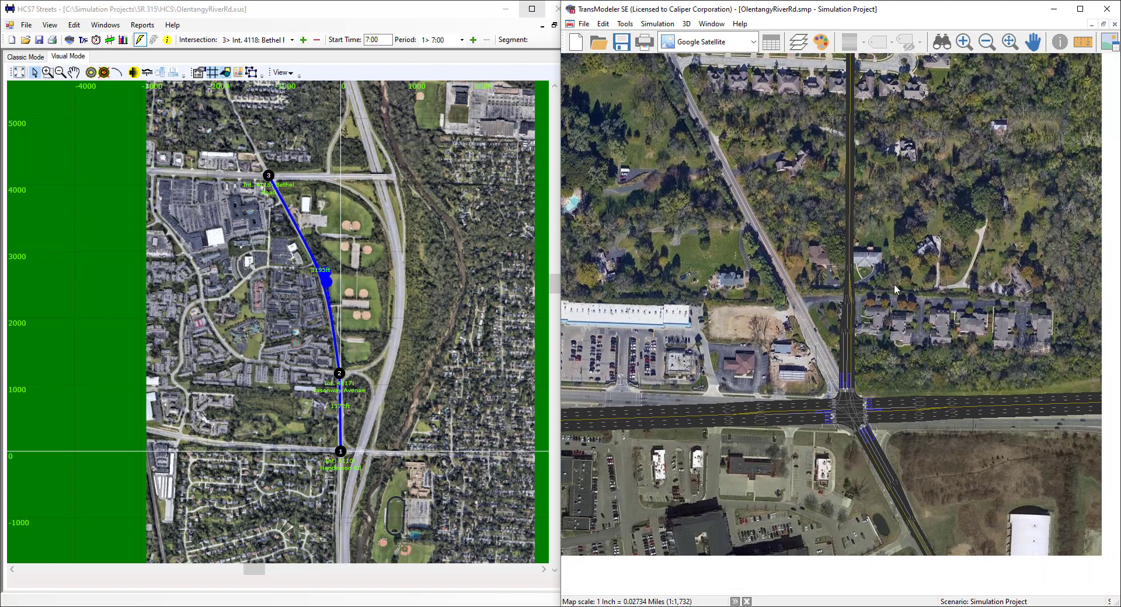
- Review the imported corridor from Bethel Road back south to Henderson Rd, ending with an overview of the southern network
{"action": "scroll", "coordinate": [949, 380], "scroll_direction": "down", "scroll_amount": 2}
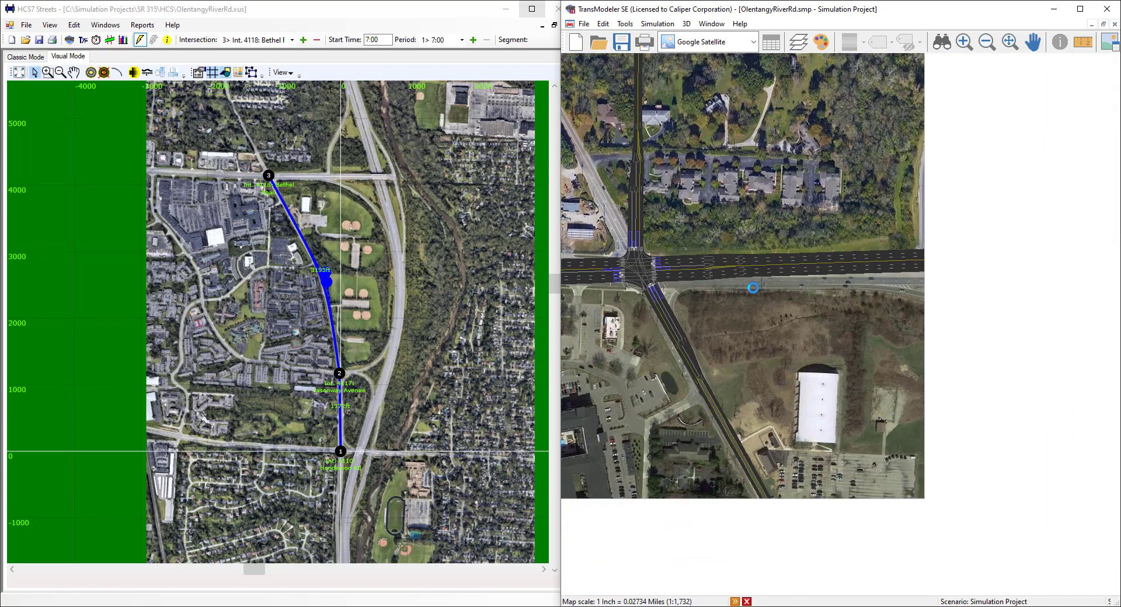
{"action": "scroll", "coordinate": [864, 330], "scroll_direction": "down", "scroll_amount": 1}
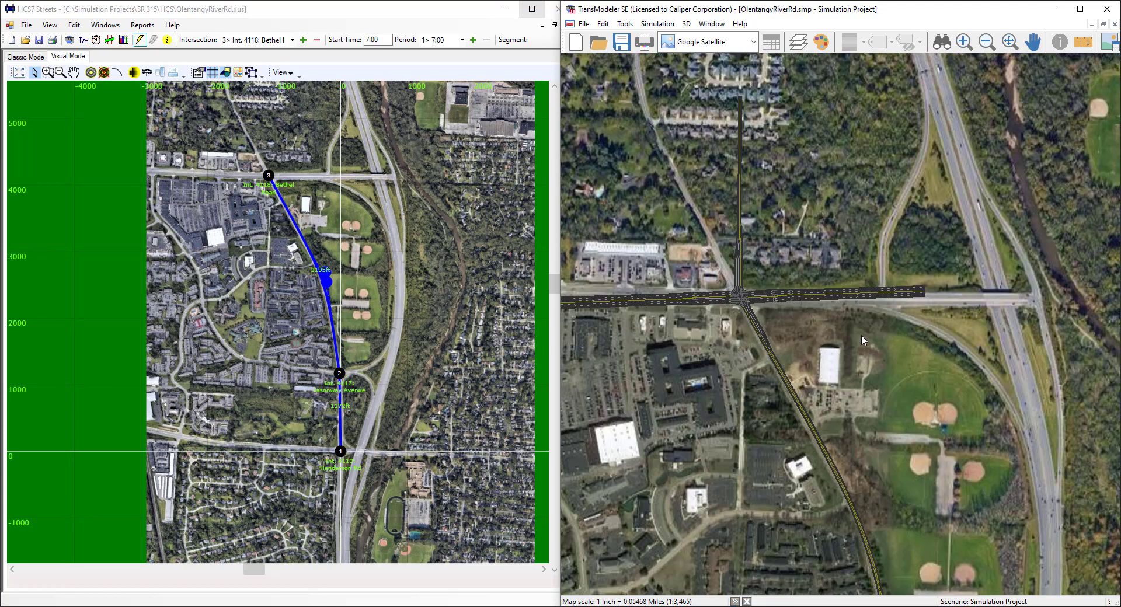
{"action": "left_click_drag", "start_coordinate": [842, 369], "coordinate": [840, 218]}
{"action": "left_click_drag", "start_coordinate": [868, 396], "coordinate": [852, 186]}
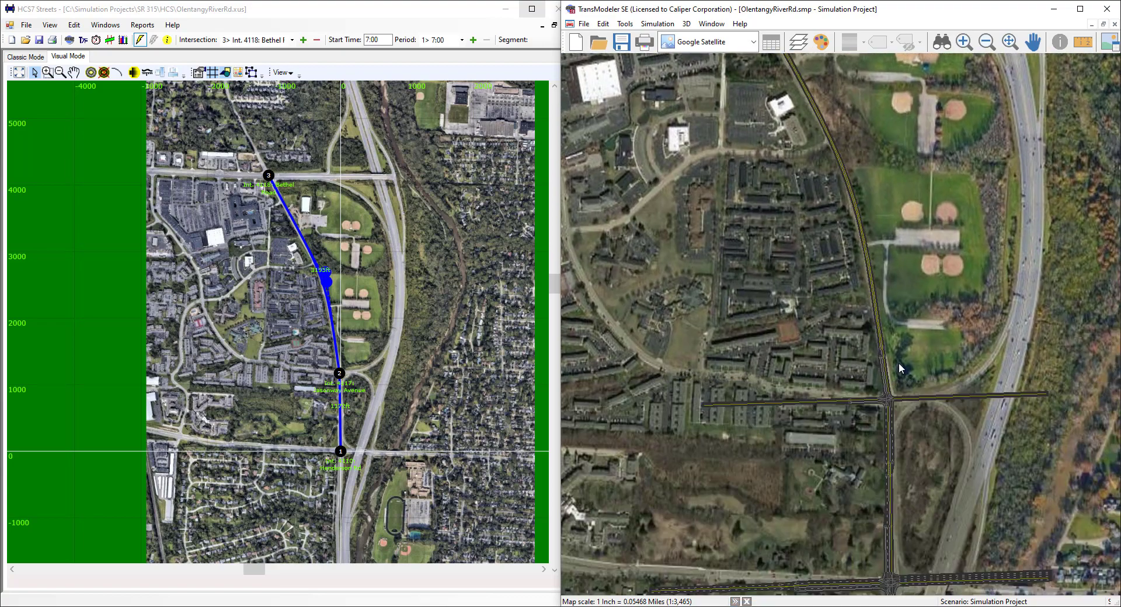
{"action": "left_click_drag", "start_coordinate": [908, 406], "coordinate": [868, 296]}
{"action": "scroll", "coordinate": [851, 360], "scroll_direction": "up", "scroll_amount": 3}
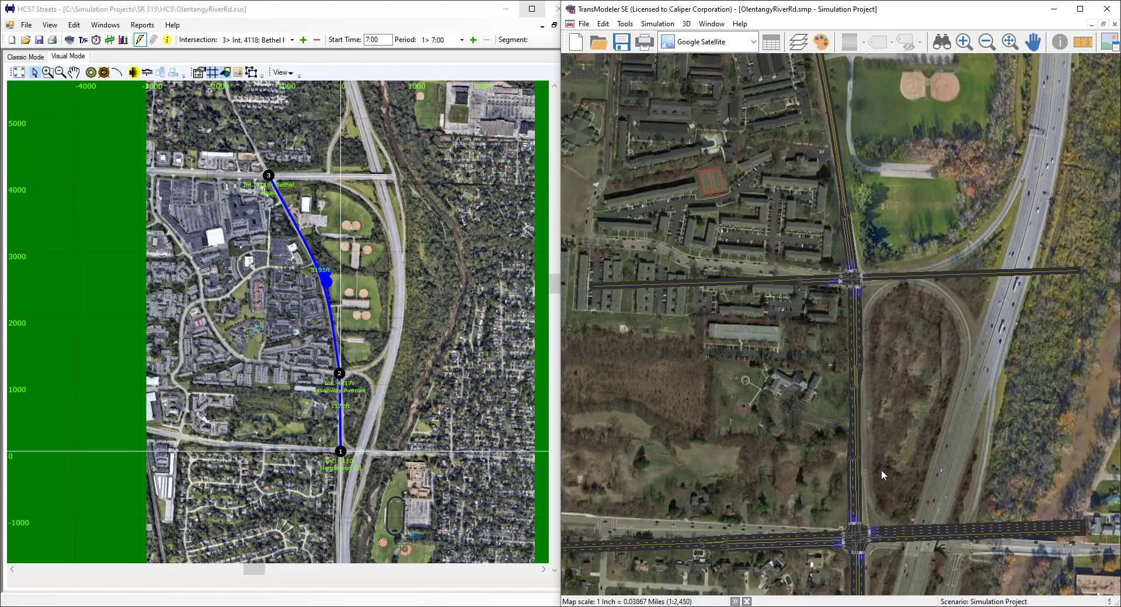
{"action": "scroll", "coordinate": [869, 357], "scroll_direction": "up", "scroll_amount": 1}
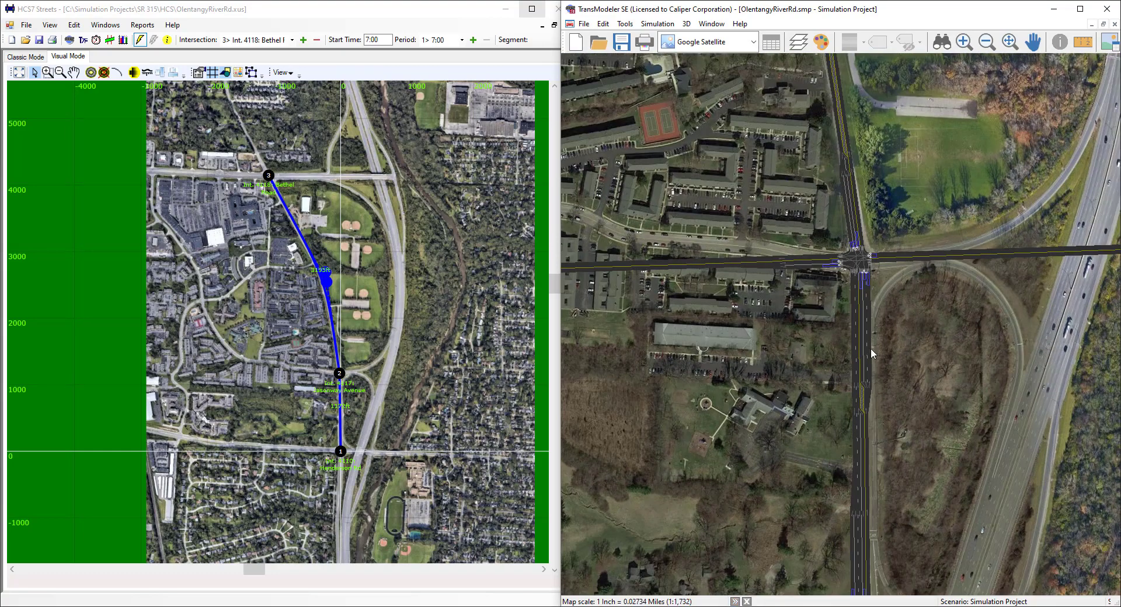
{"action": "left_click_drag", "start_coordinate": [867, 432], "coordinate": [904, 202]}
{"action": "left_click_drag", "start_coordinate": [892, 383], "coordinate": [884, 254]}
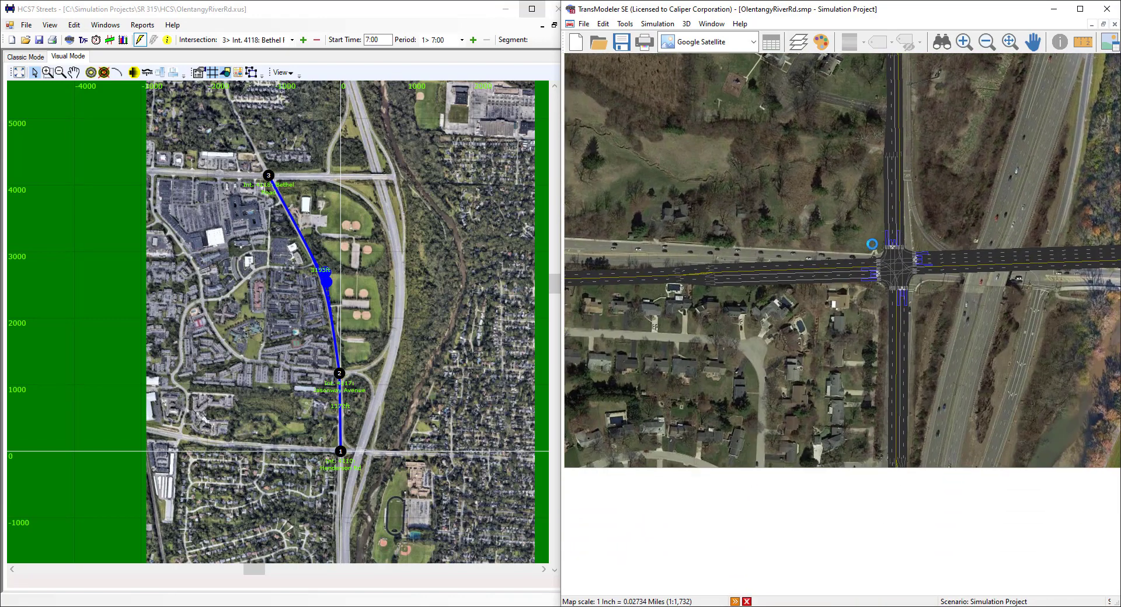
{"action": "left_click_drag", "start_coordinate": [864, 218], "coordinate": [869, 252]}
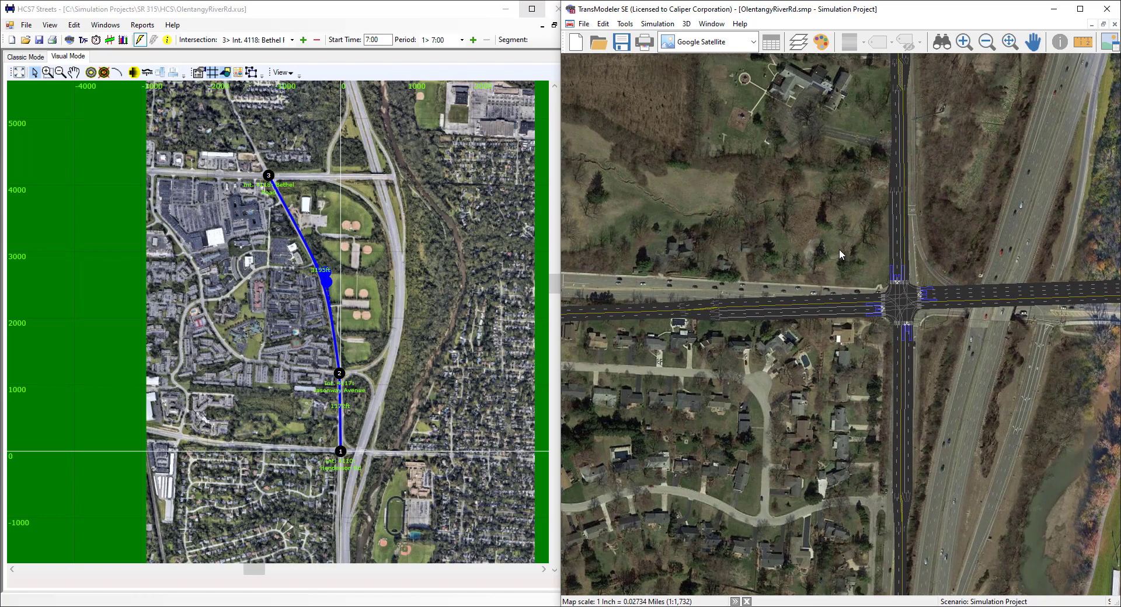
{"action": "scroll", "coordinate": [830, 324], "scroll_direction": "down", "scroll_amount": 9}
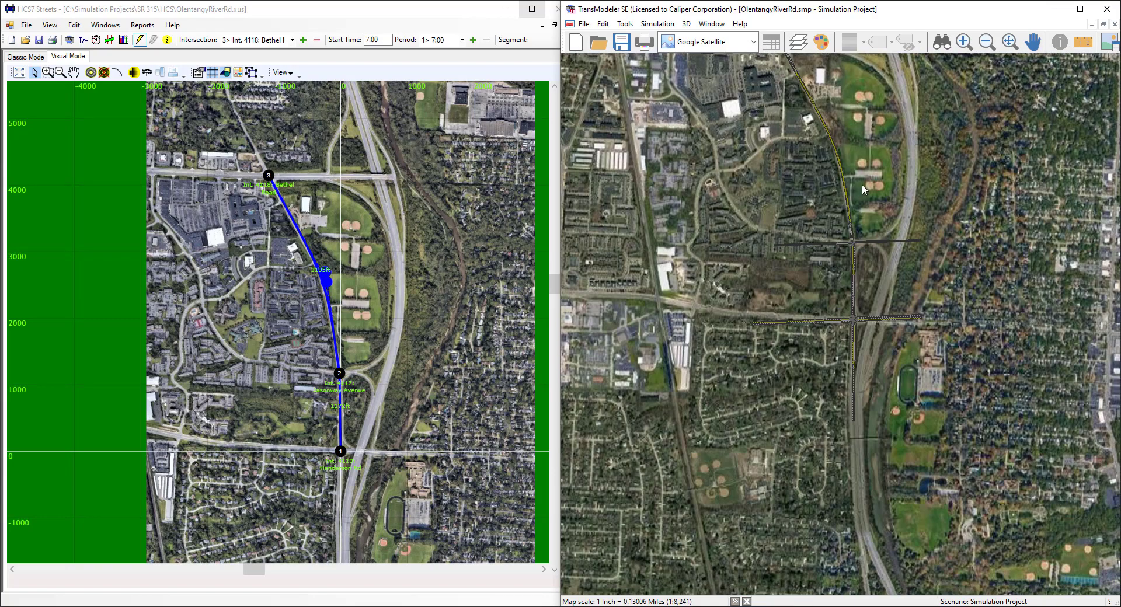
{"action": "scroll", "coordinate": [865, 219], "scroll_direction": "up", "scroll_amount": 2}
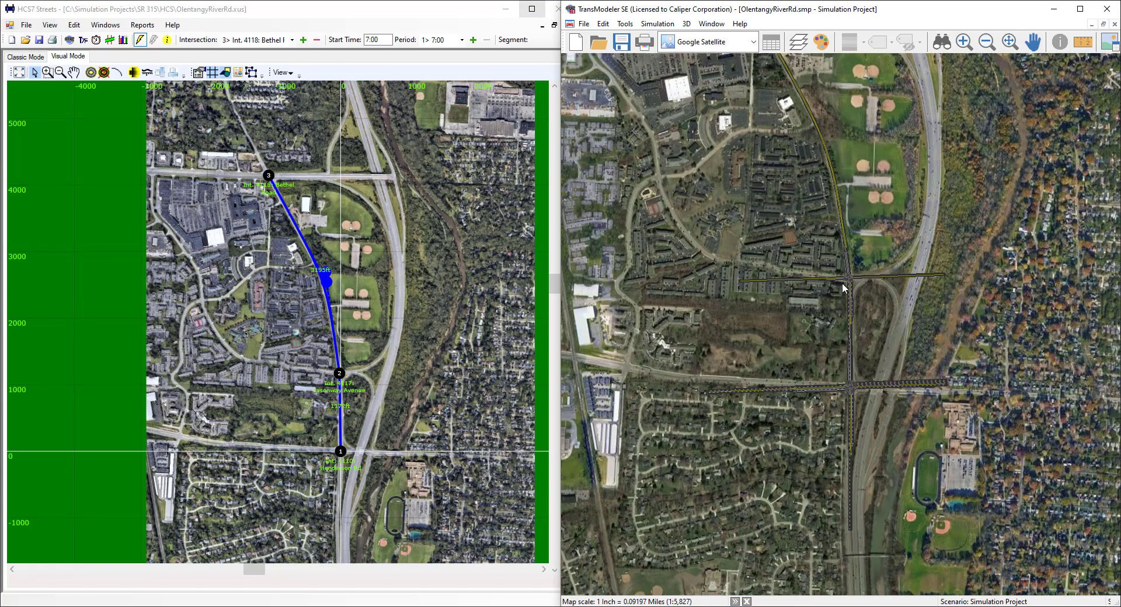